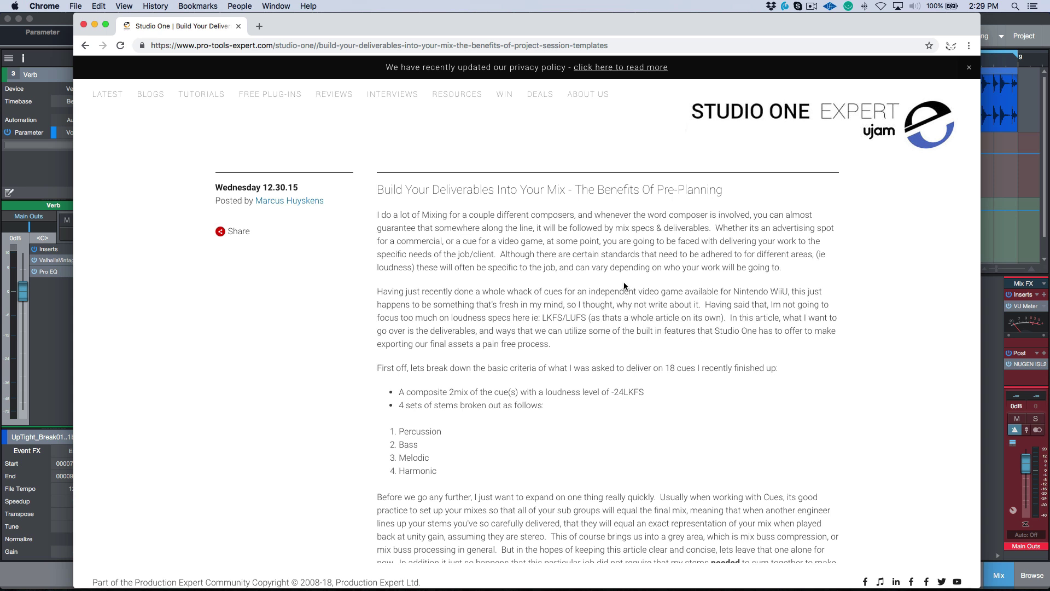
Read through the article on building deliverables into a mix and enlarge its screenshot of the bus routing
scroll(552, 284, down, 5)
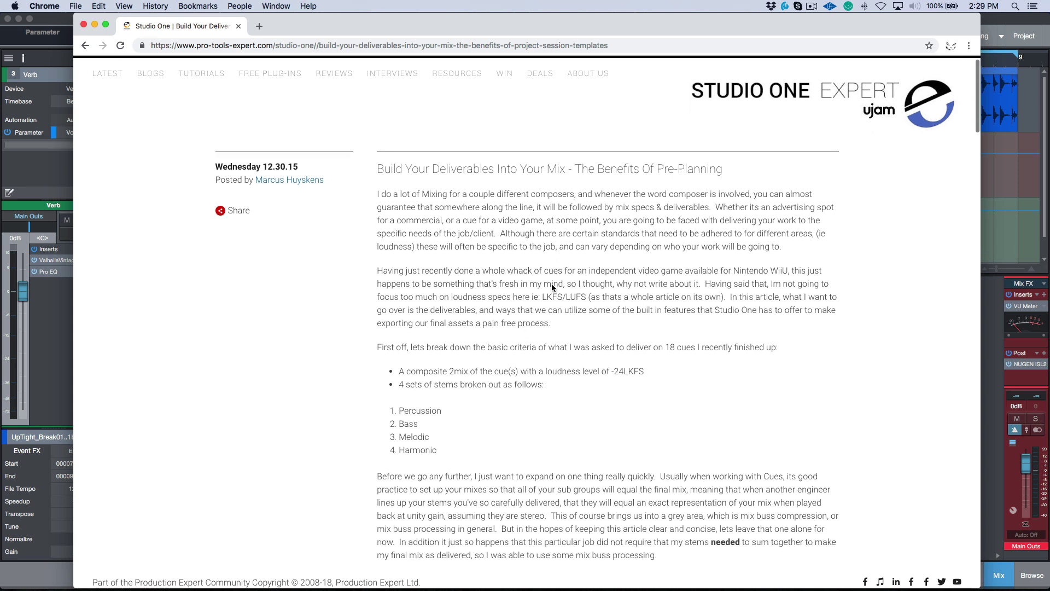
scroll(551, 283, down, 15)
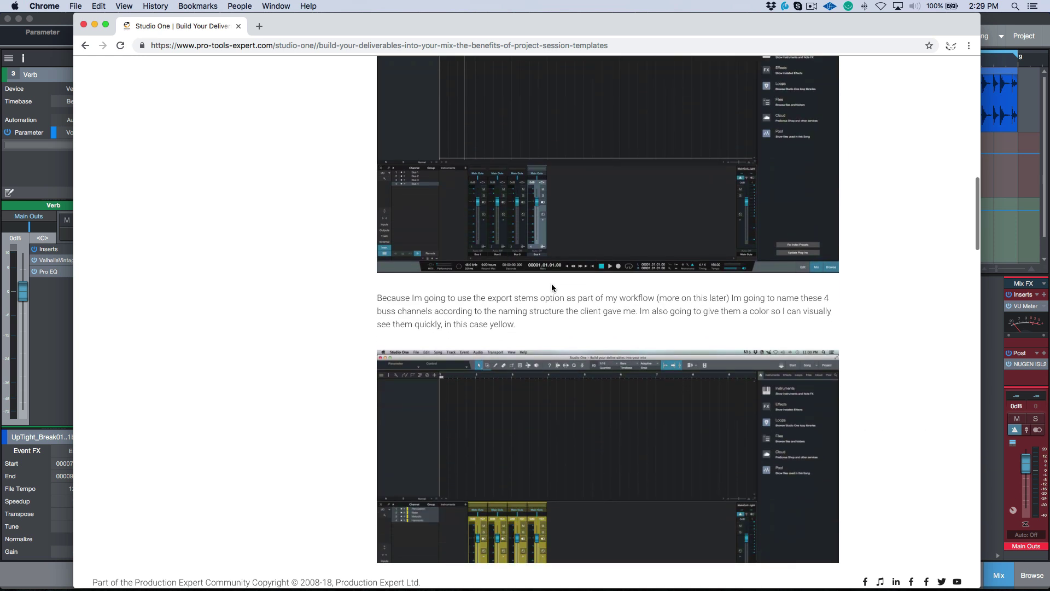
scroll(551, 287, down, 18)
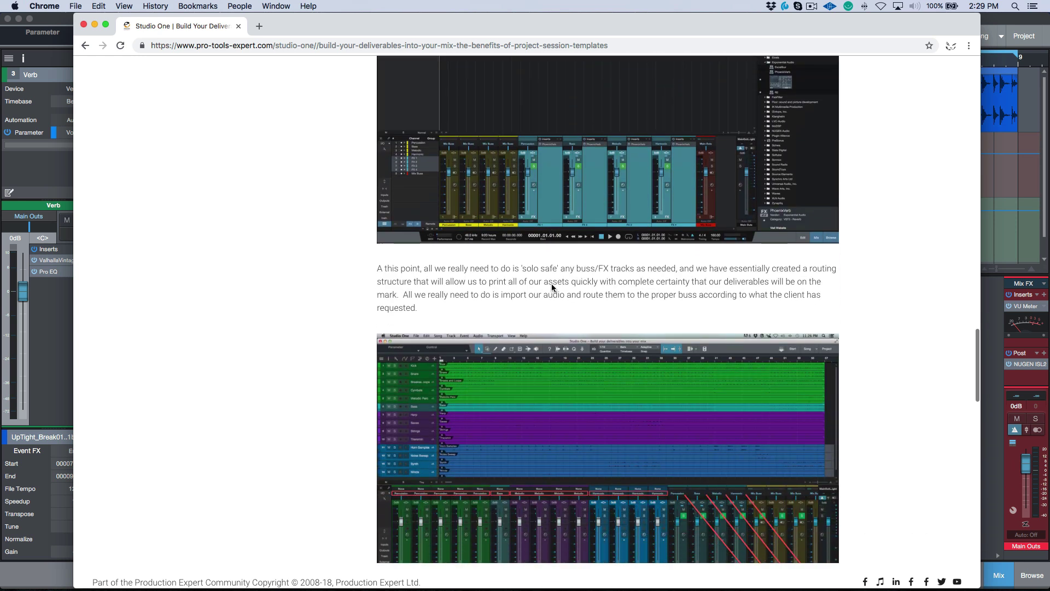
scroll(551, 286, down, 5)
click(598, 261)
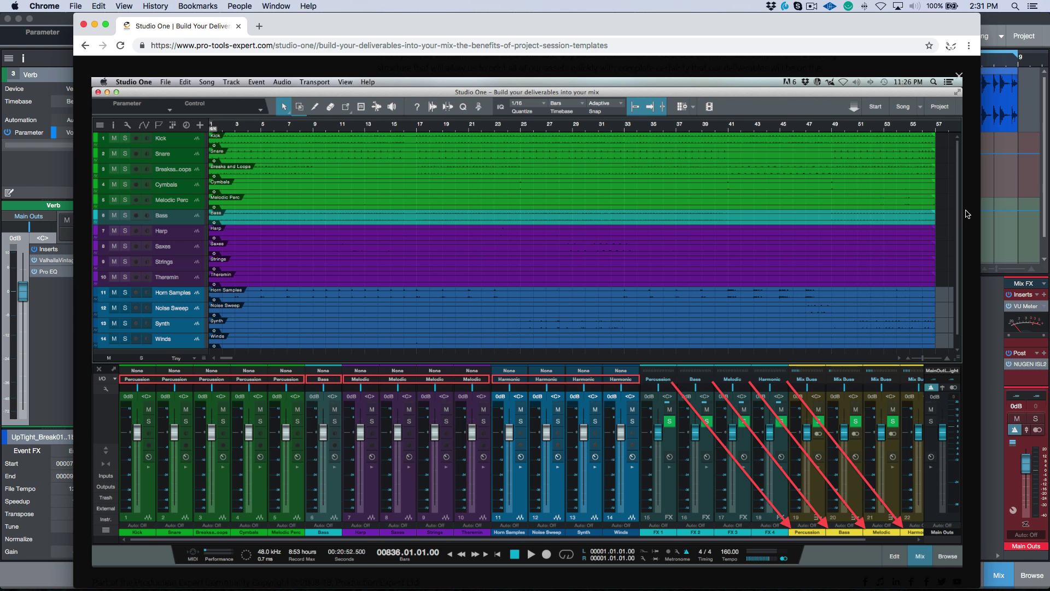
click(958, 77)
Enlarge the article's Export Stems dialog screenshot to examine which channels are chosen for export
scroll(604, 414, down, 5)
click(603, 375)
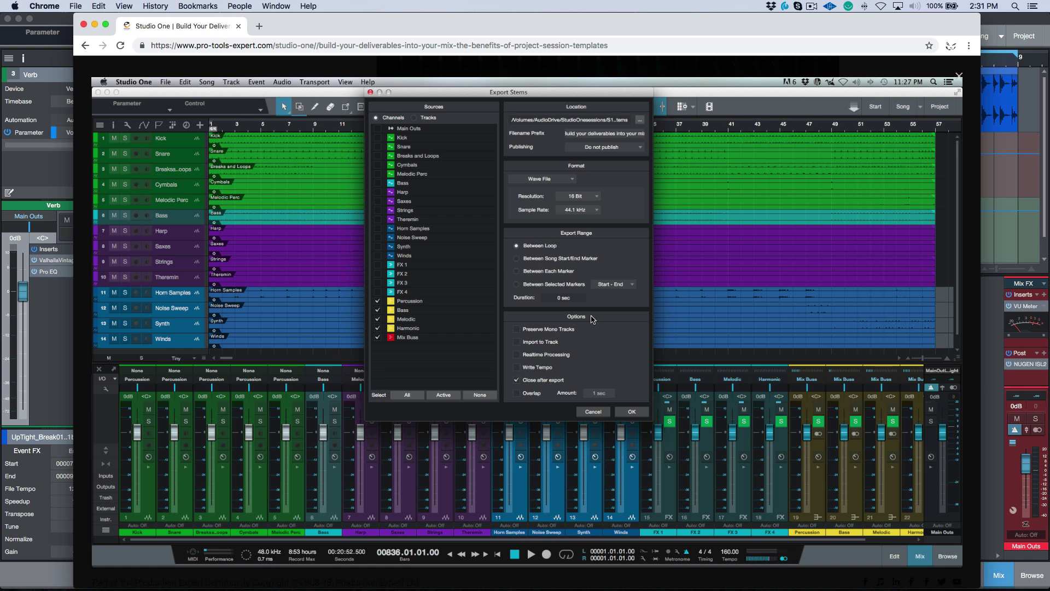
click(959, 77)
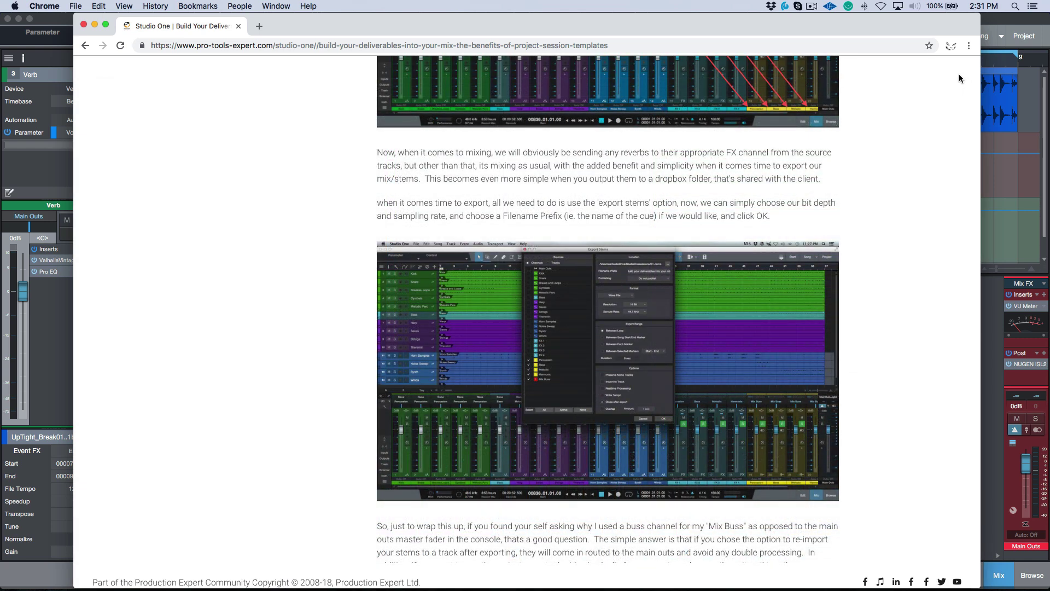
Switch to Studio One and compare the Channels and Tracks sources in the Export Stems dialog, leaving without exporting
key(super+Tab)
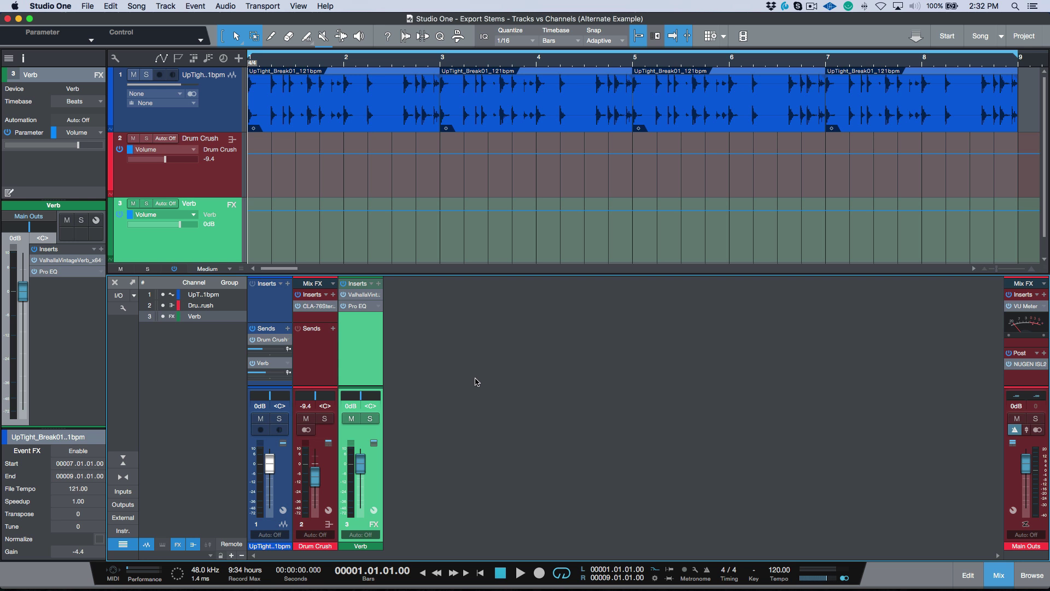
drag(374, 385, 374, 378)
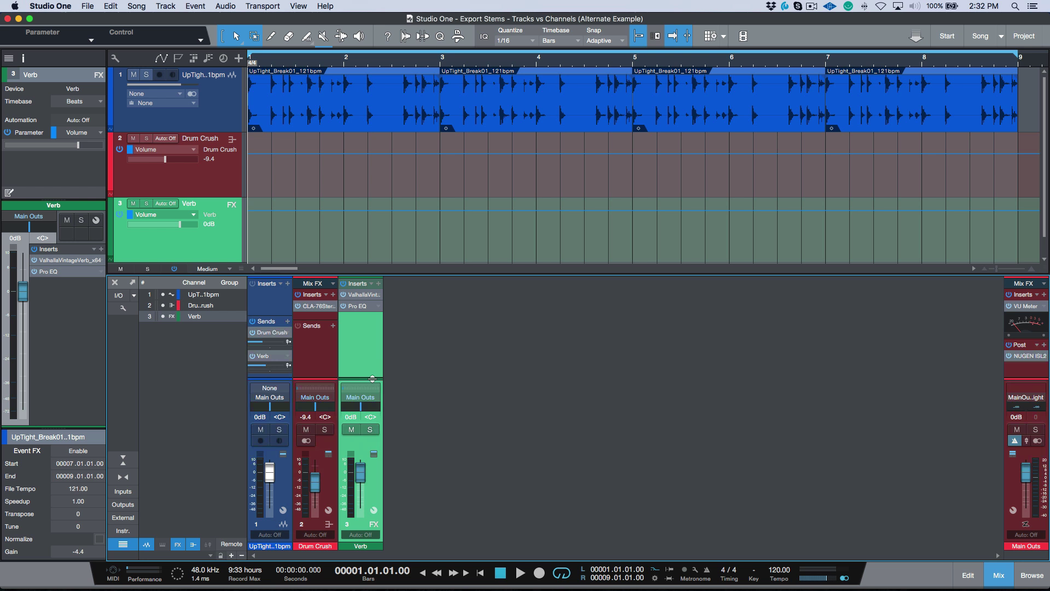
key(super+shift+e)
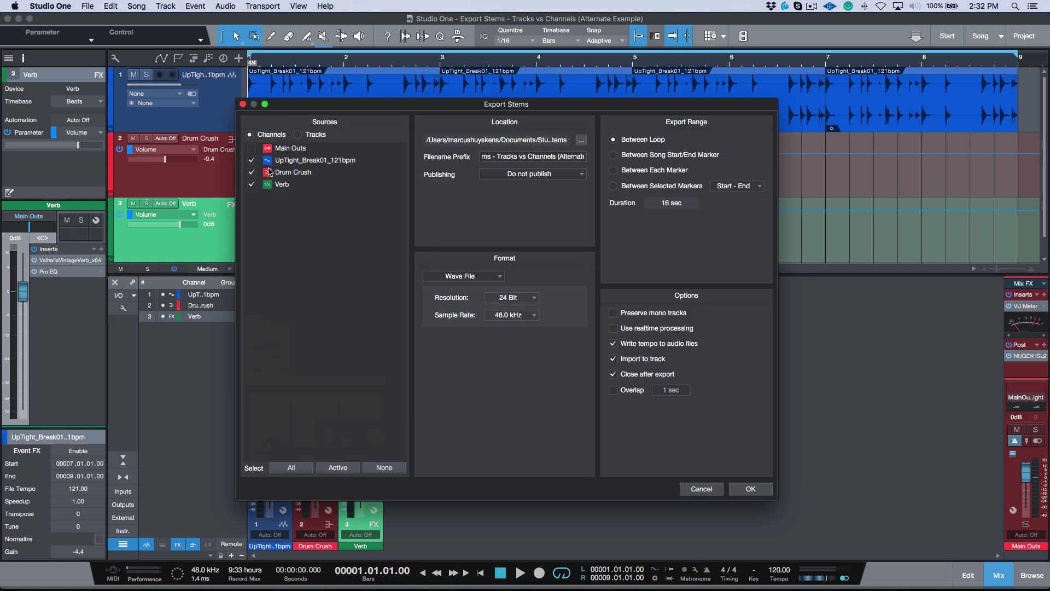
click(298, 135)
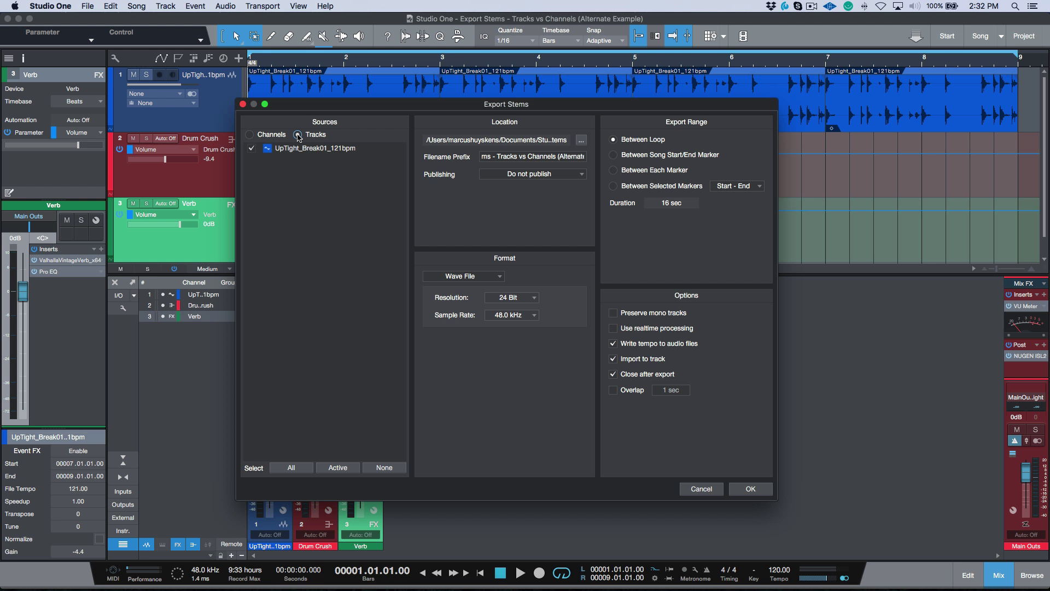
click(249, 135)
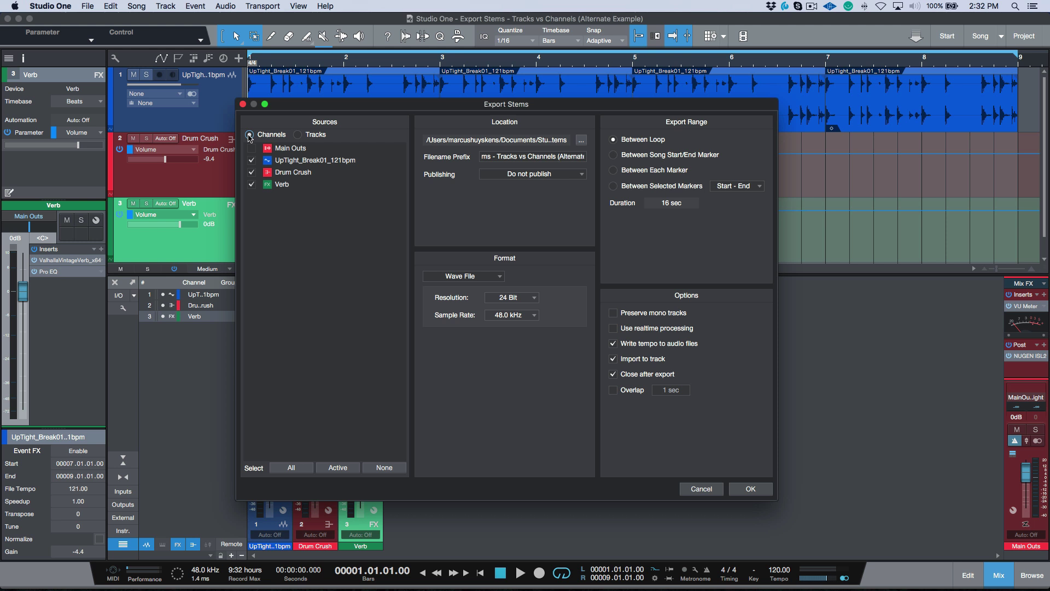
click(703, 488)
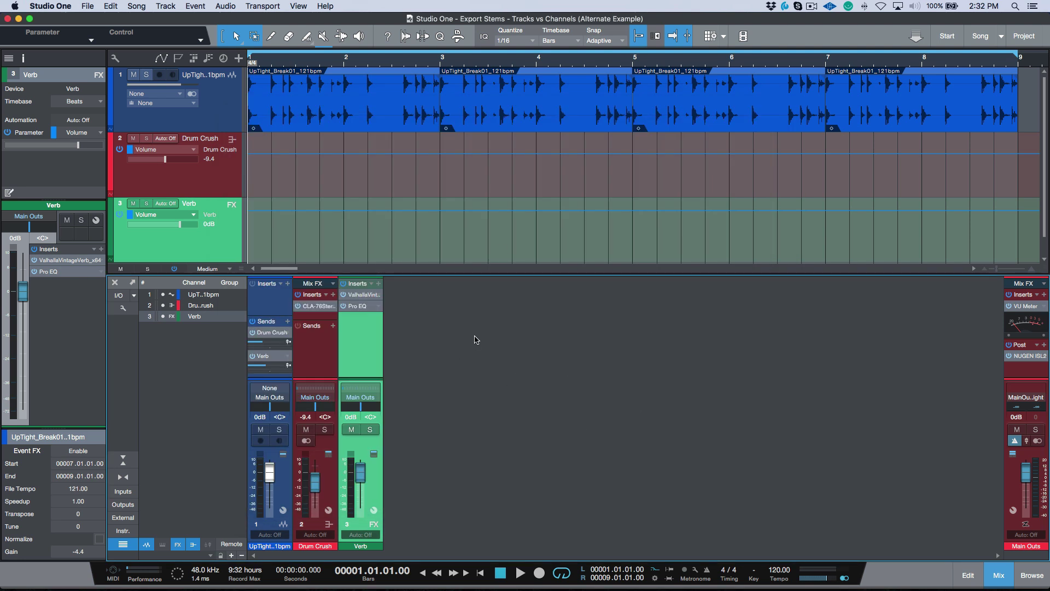
Add a bus for the UpTight_Break01_121bpm, Drum Crush and Verb channels and name it DRUMS
click(216, 109)
shift+click(224, 217)
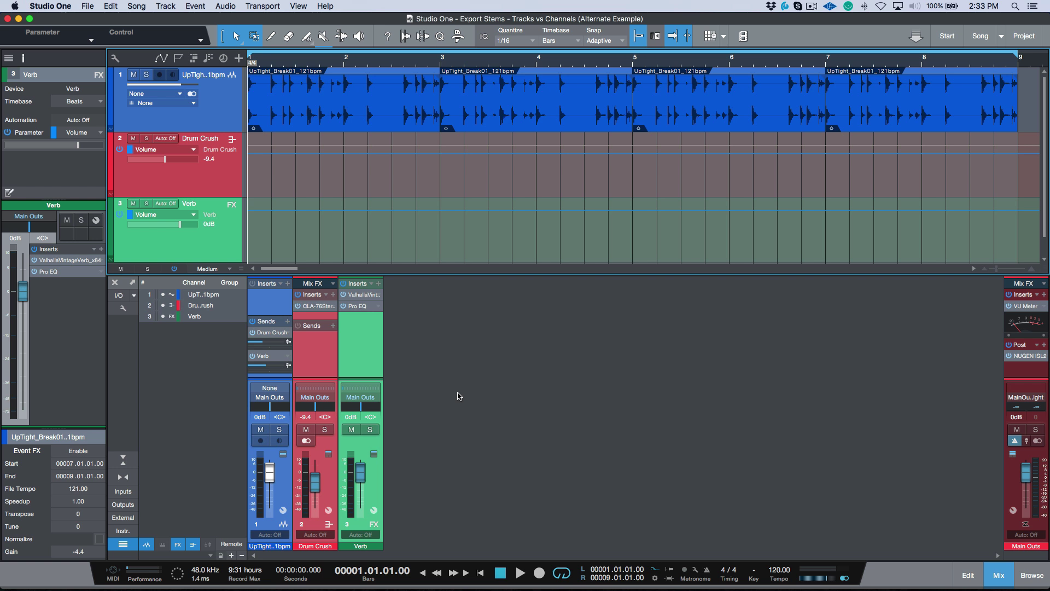
right_click(367, 358)
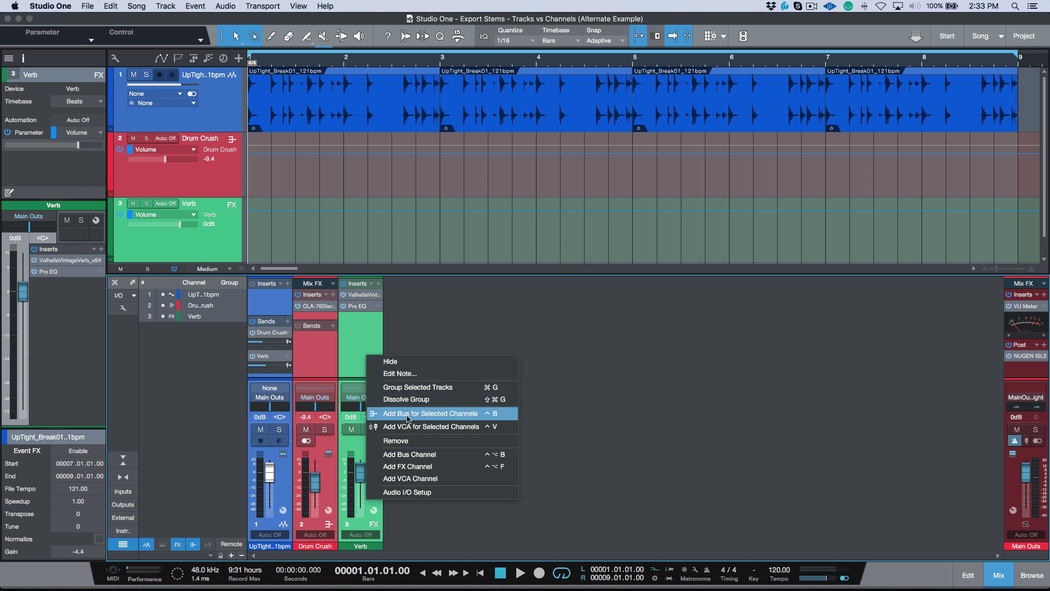
click(408, 413)
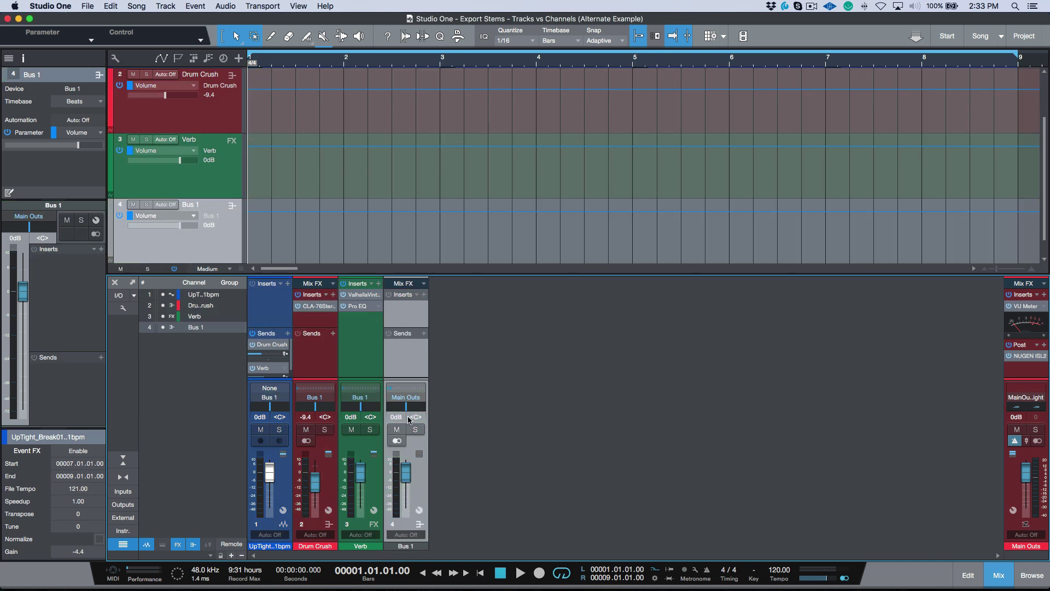
double_click(405, 546)
text(DRUMS)
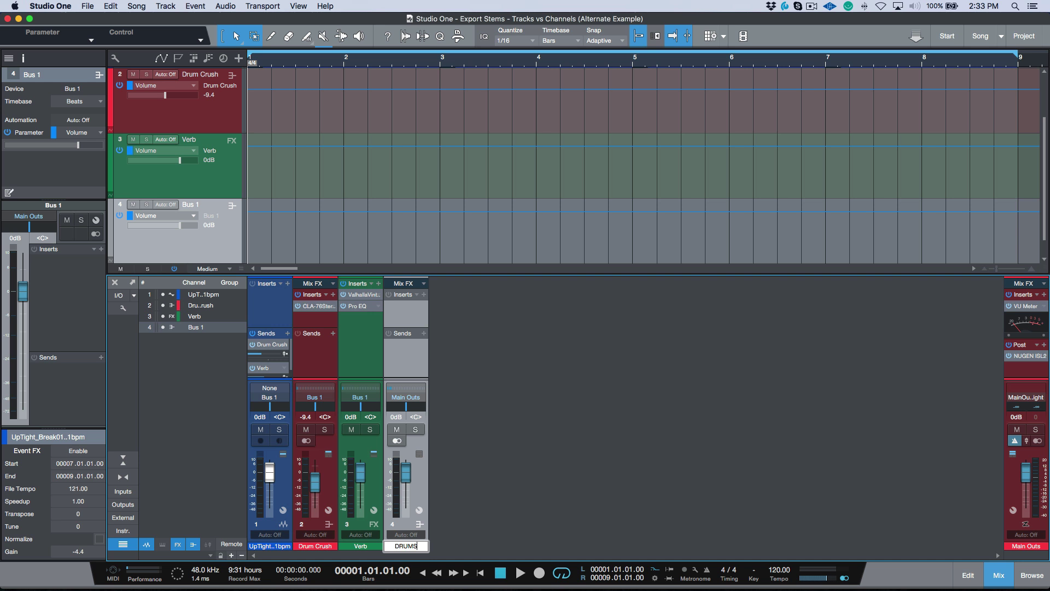
key(Return)
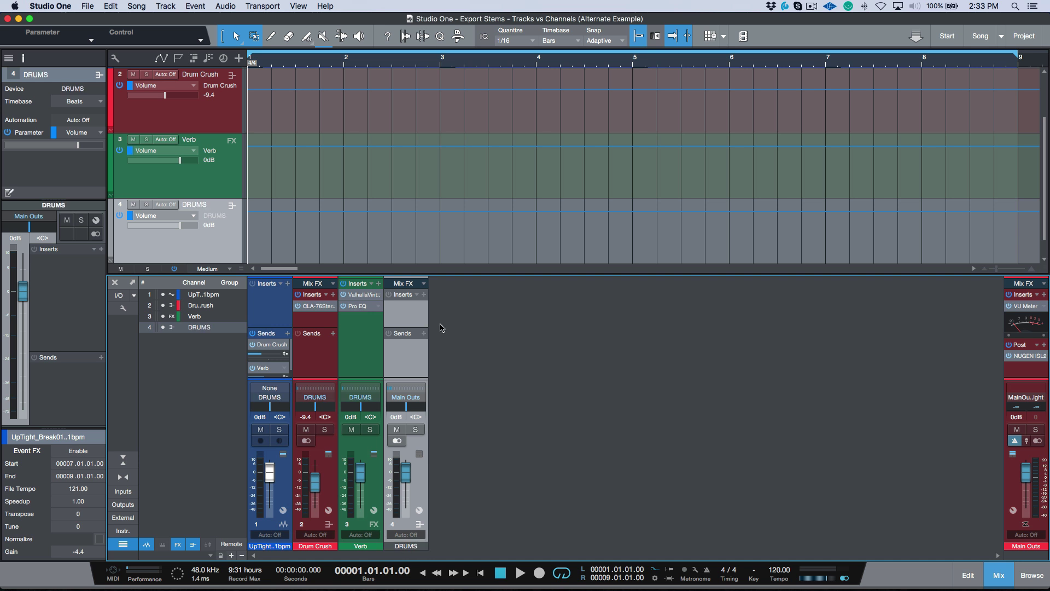
Copy the NUGEN ISL2 limiter from Main Outs to the DRUMS bus inserts and deactivate it on Main Outs
drag(705, 352, 413, 327)
click(669, 79)
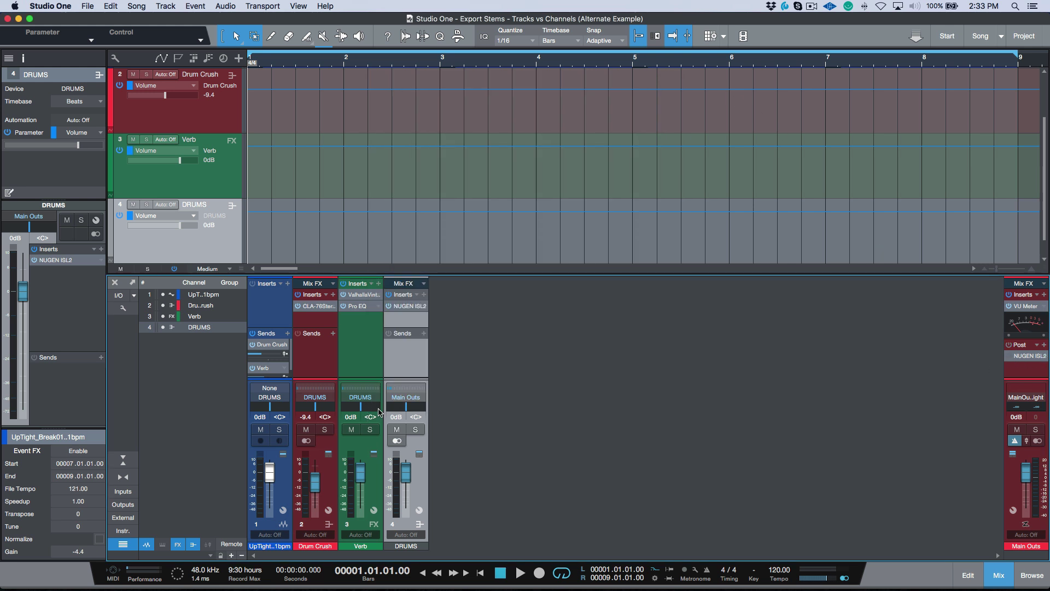
drag(289, 327, 289, 319)
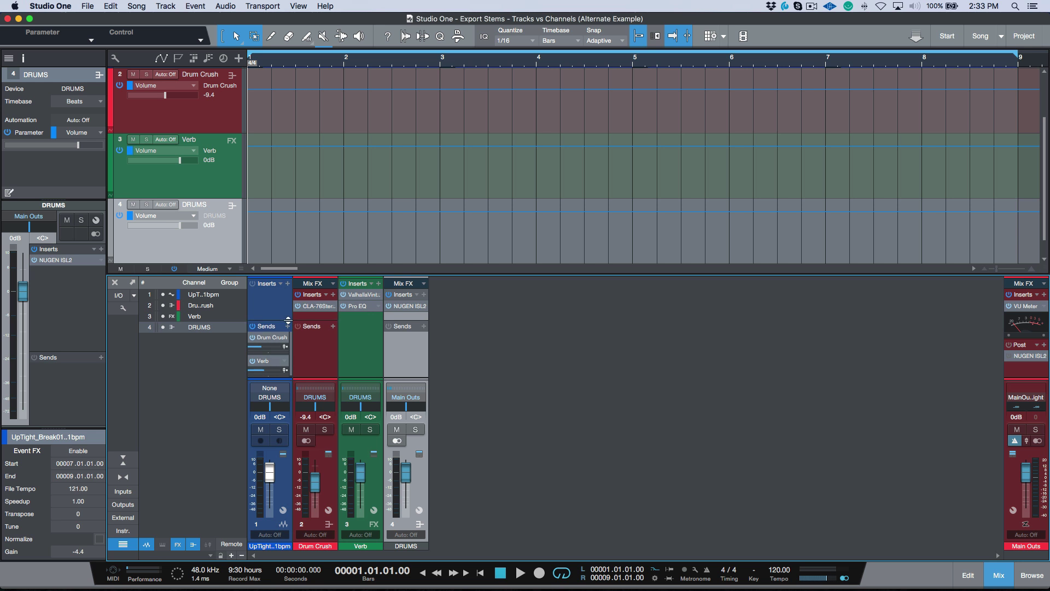
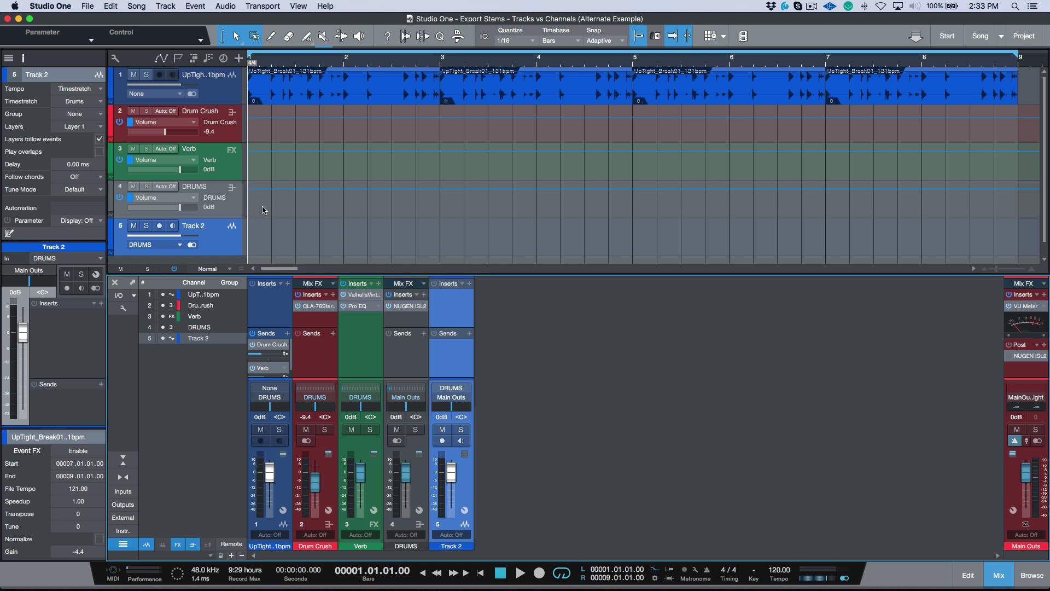
Record a short pass of the DRUMS bus onto Track 2 with its fader fully down, then disarm it and reset the fader to 0 dB
click(159, 225)
drag(453, 474, 455, 558)
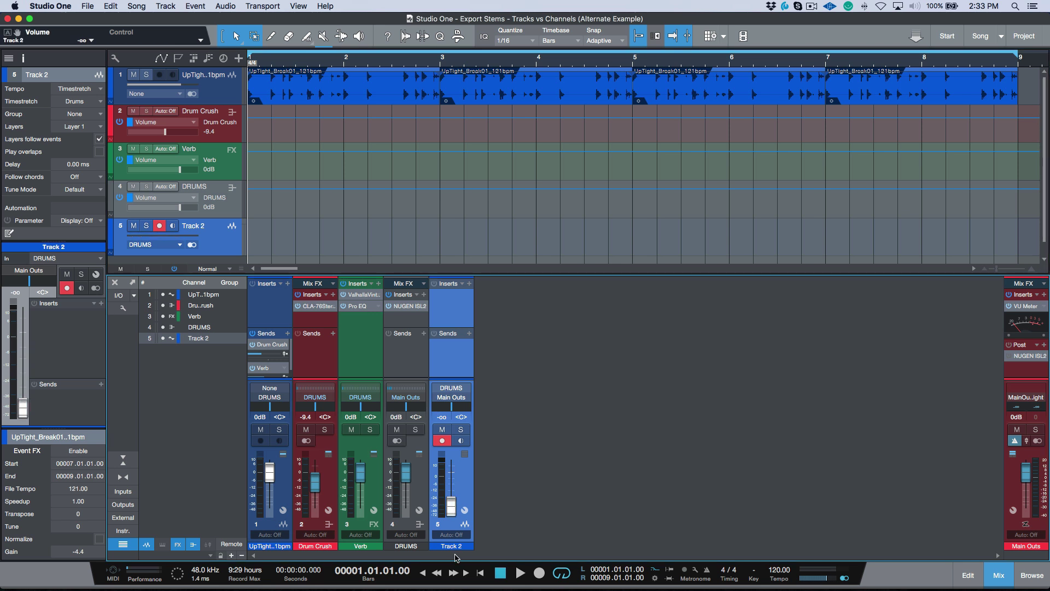
click(539, 573)
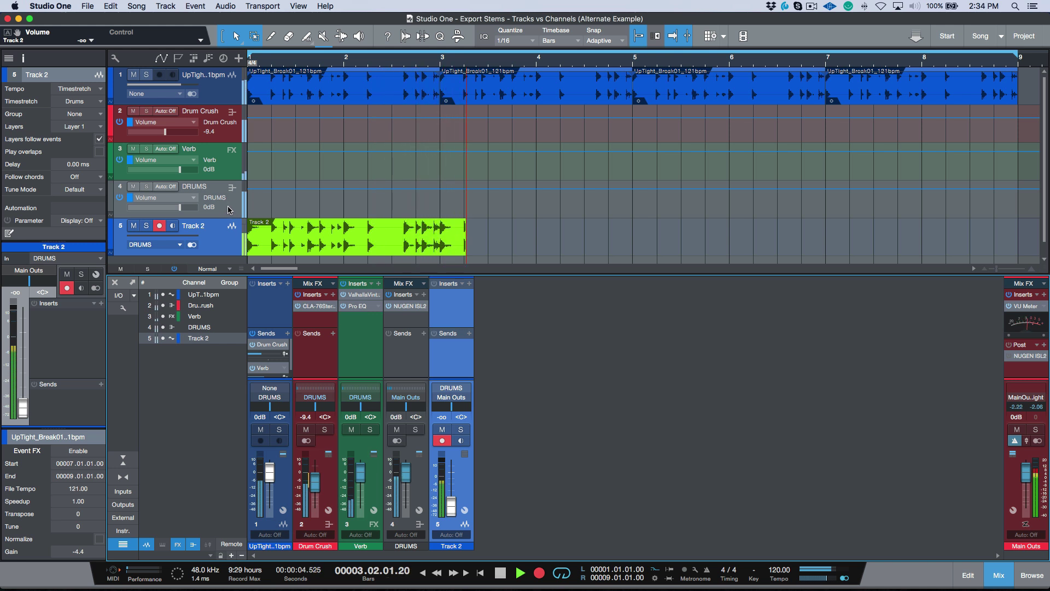
key(space)
click(159, 226)
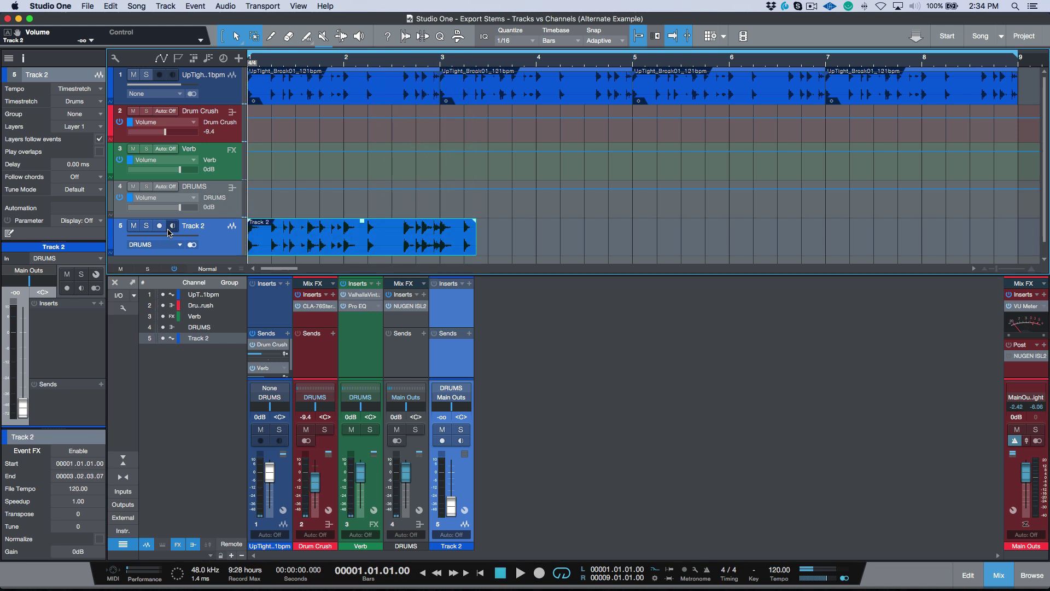
alt+click(451, 506)
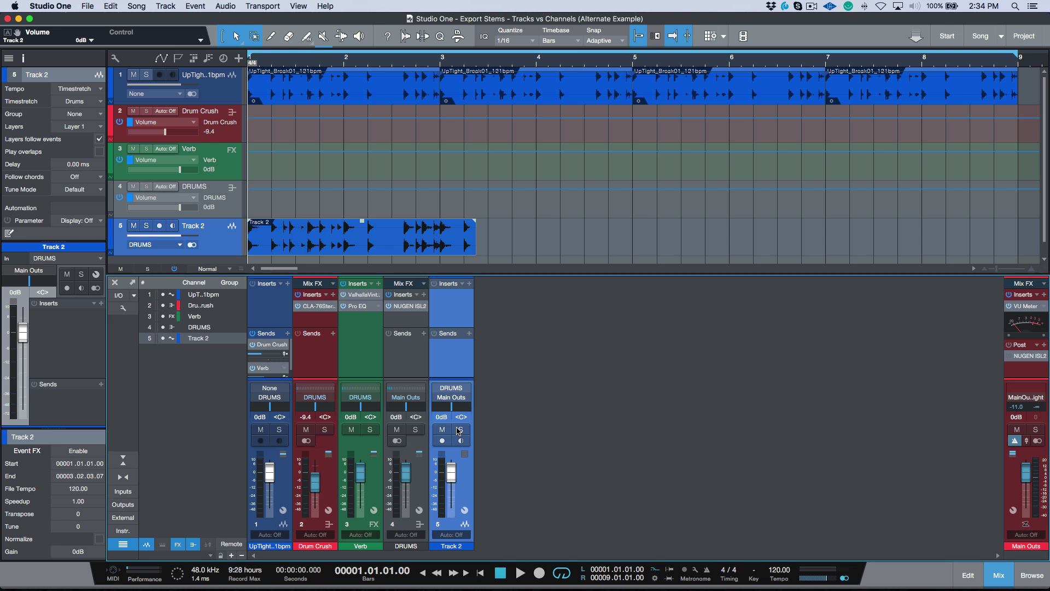
Play the recorded Track 2 in solo and compare it with the soloed DRUMS bus
click(461, 430)
key(space)
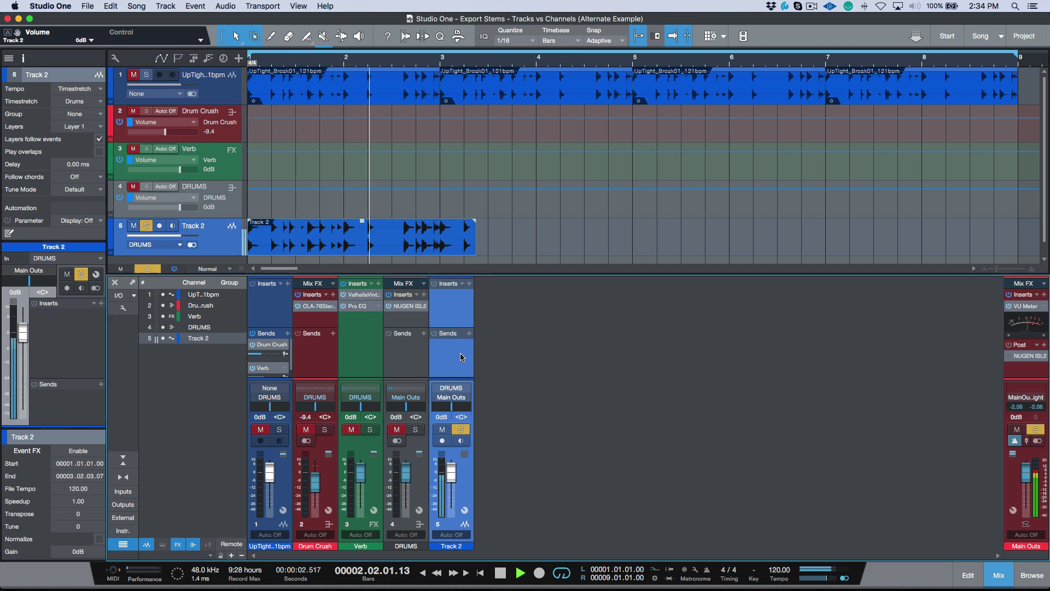
key(space)
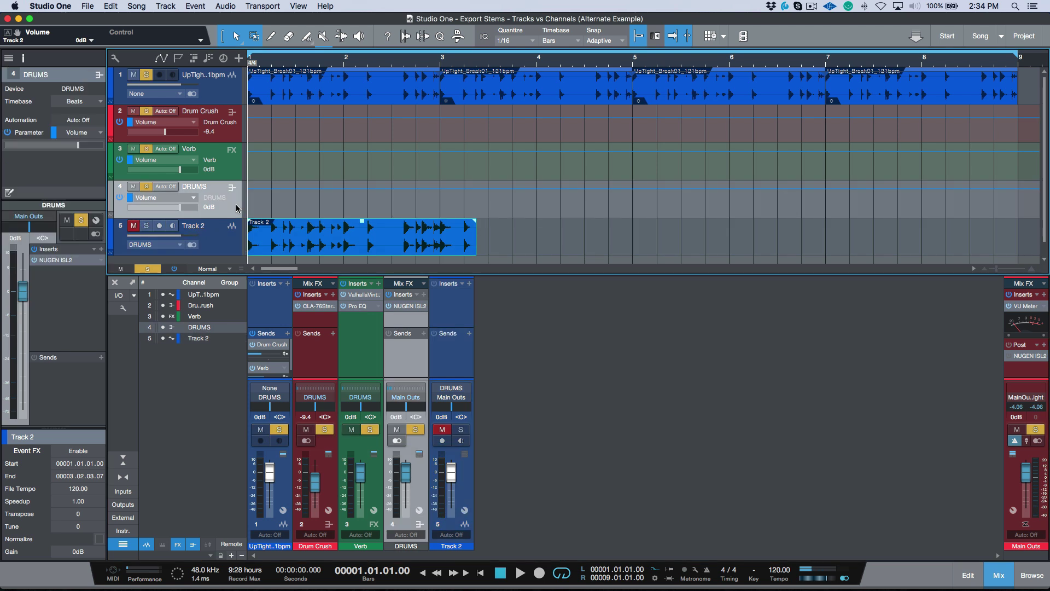
key(space)
key(space)
Take Track 2 out of solo and delete its event together with the track
click(208, 241)
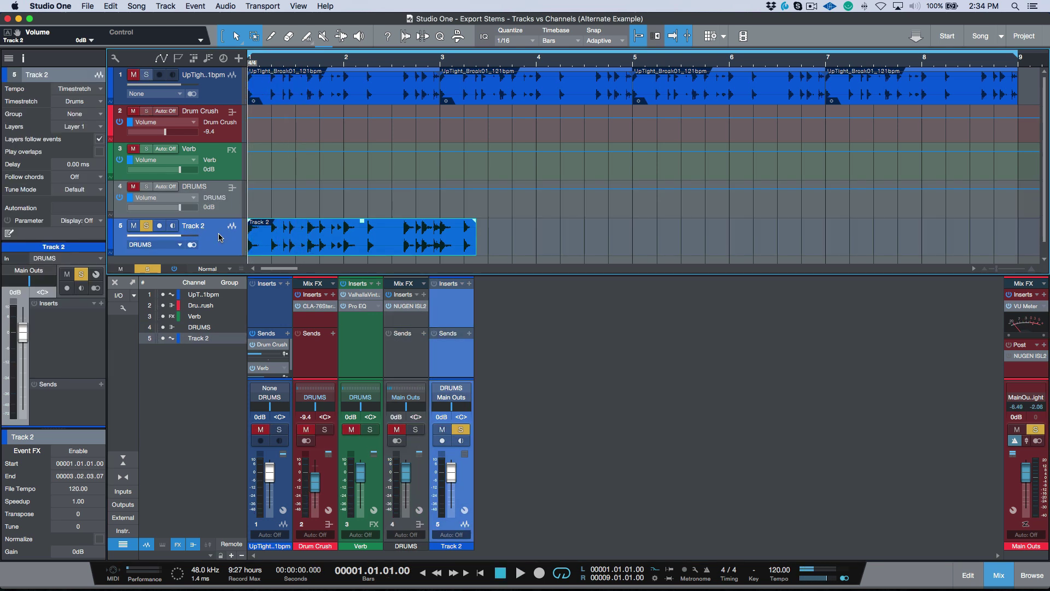
key(s)
key(Delete)
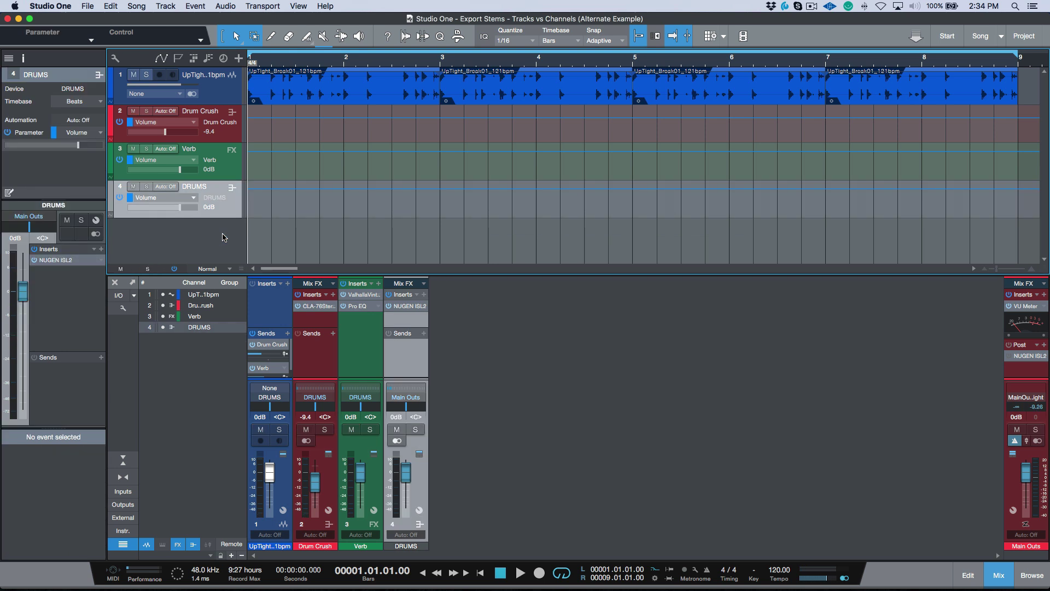
Export the DRUMS bus channel as a stem with the filename prefix cleared
key(super+shift+e)
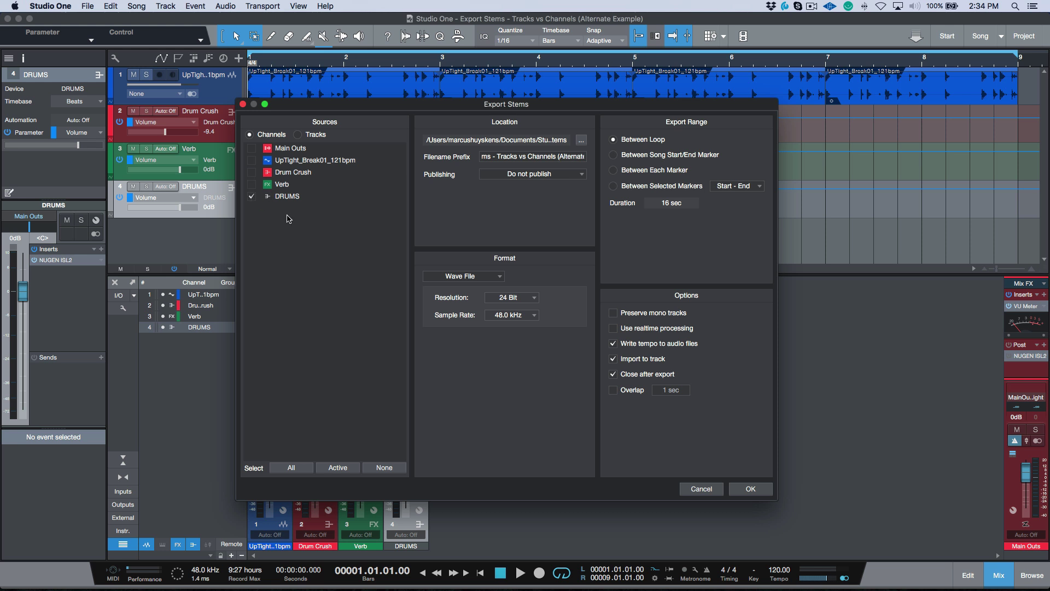
click(557, 156)
key(BackSpace)
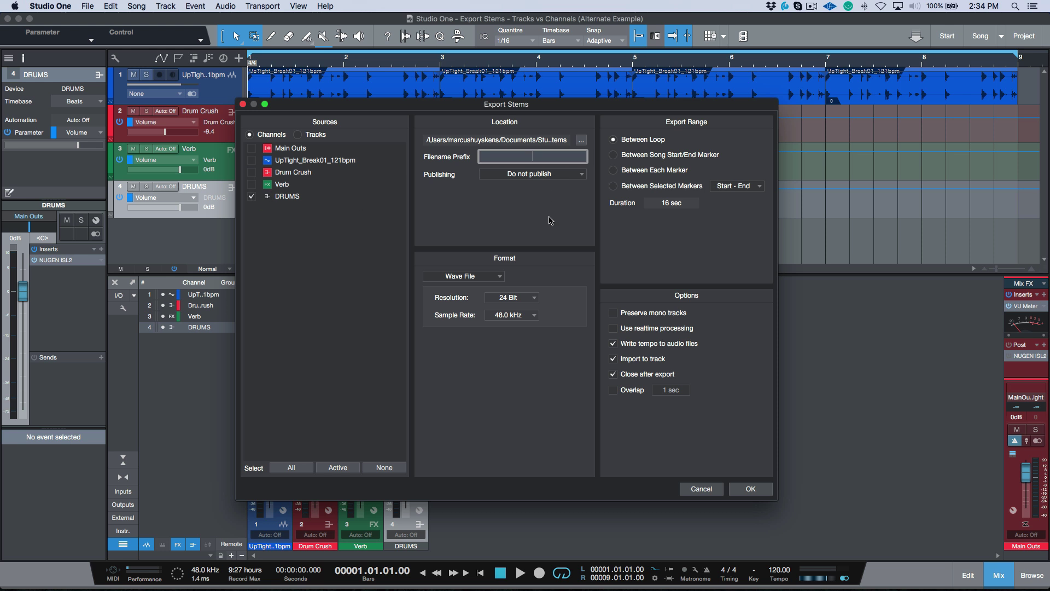
click(752, 489)
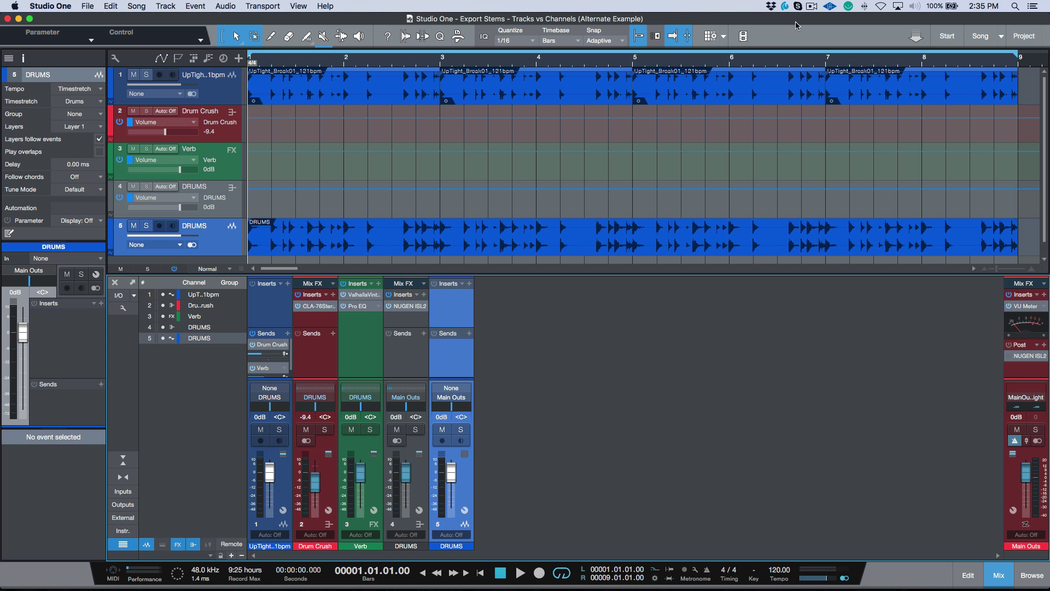
Switch to the song The RIFT Theme Mix OST - Stem Print and select its Strings folder track
click(1000, 44)
click(922, 66)
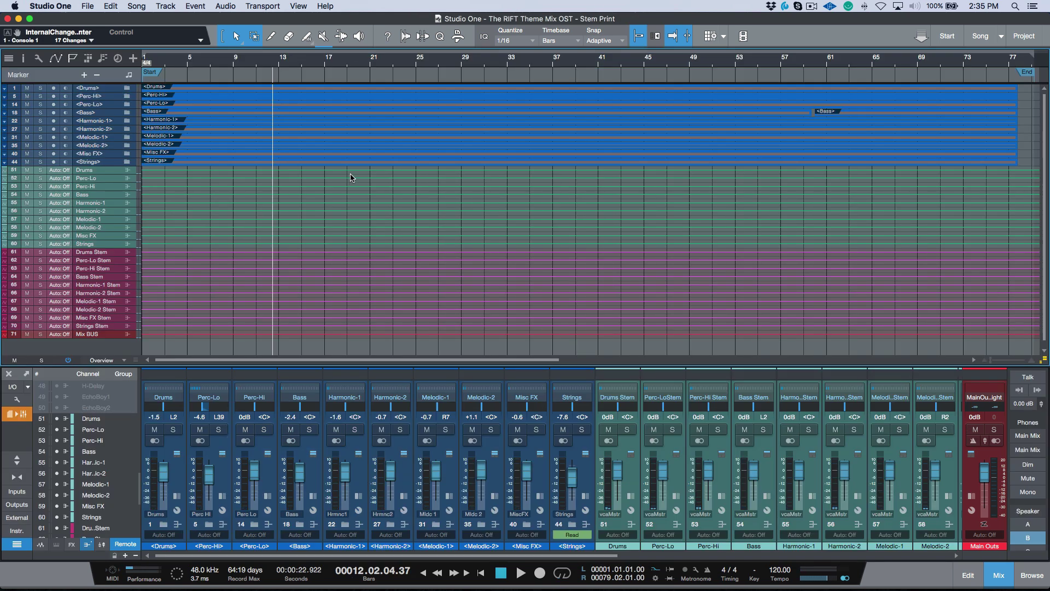
click(106, 164)
click(106, 166)
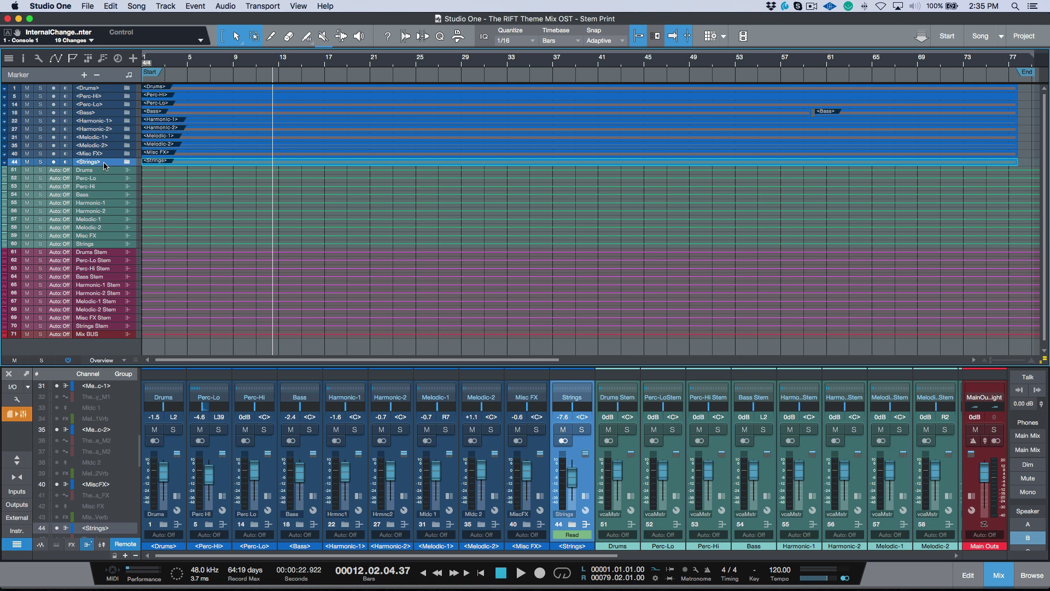
Expand the folder tracks from Strings up to Drums to view the audio tracks inside them
key(Up)
key(Up)
key(Up)
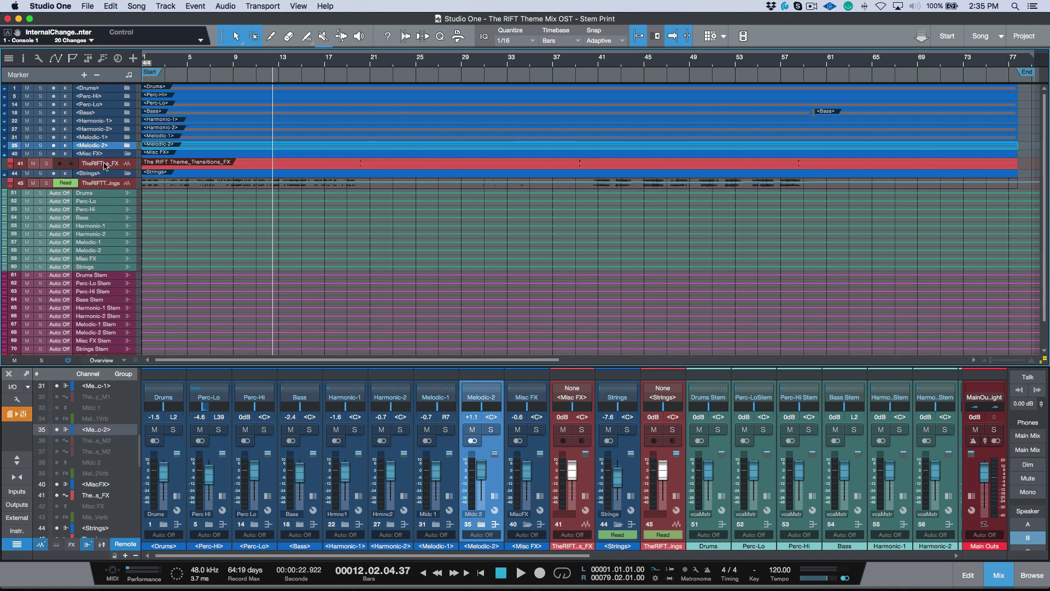
key(Up)
key(Up)
key(Up)
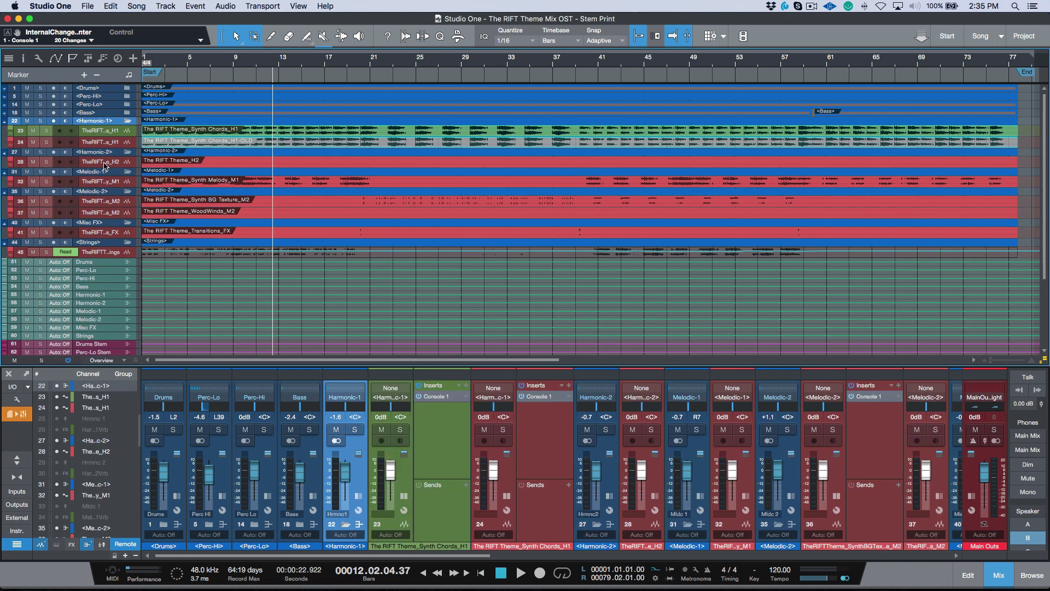
key(Up)
key(Up)
key(Up)
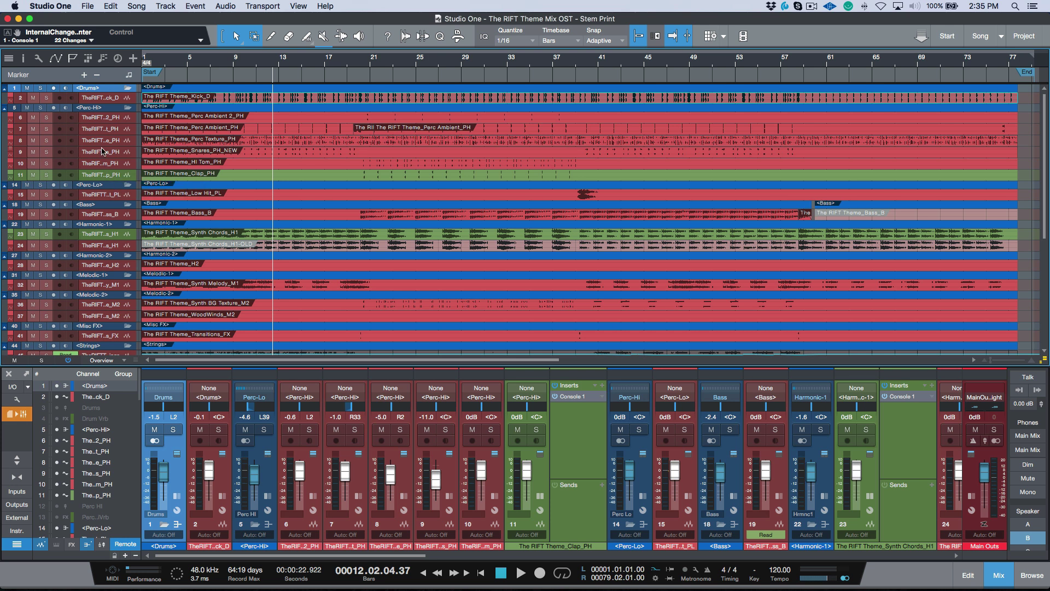
Hide the console to view the whole track list, select the Perc-Hi folder track, and bring the console back
key(F3)
click(111, 108)
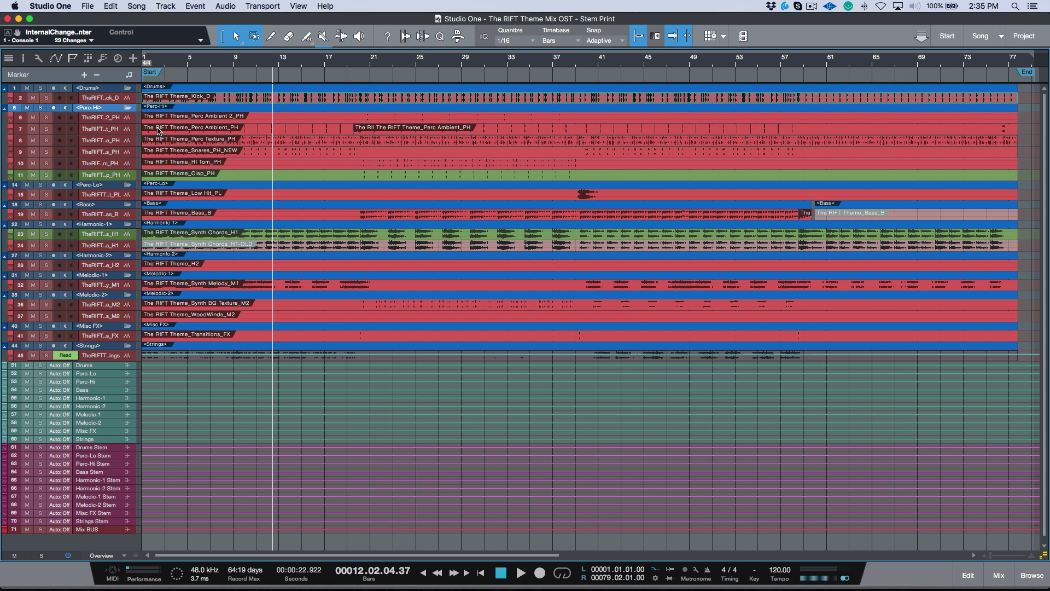
key(F3)
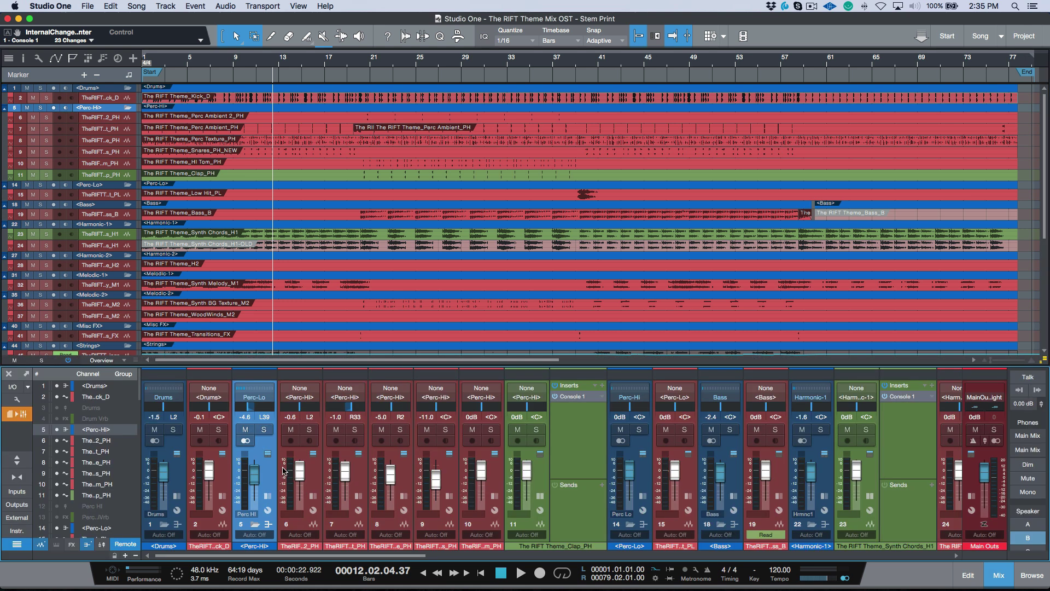
Enlarge the console, show the FX channels to examine Perc-Hi Vrb, and hide the FX channels again
key(shift+F3)
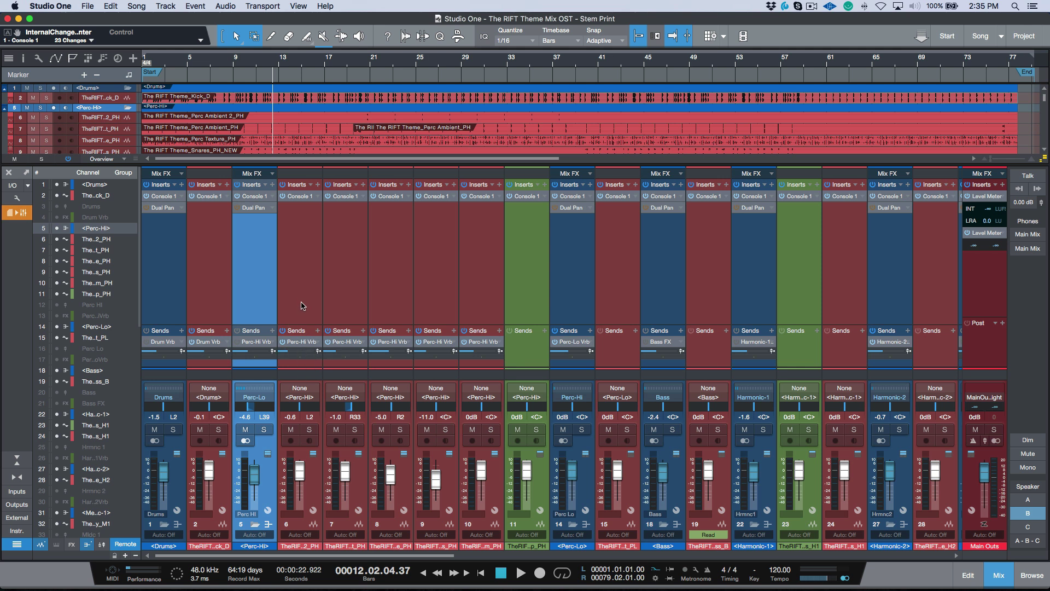
click(73, 545)
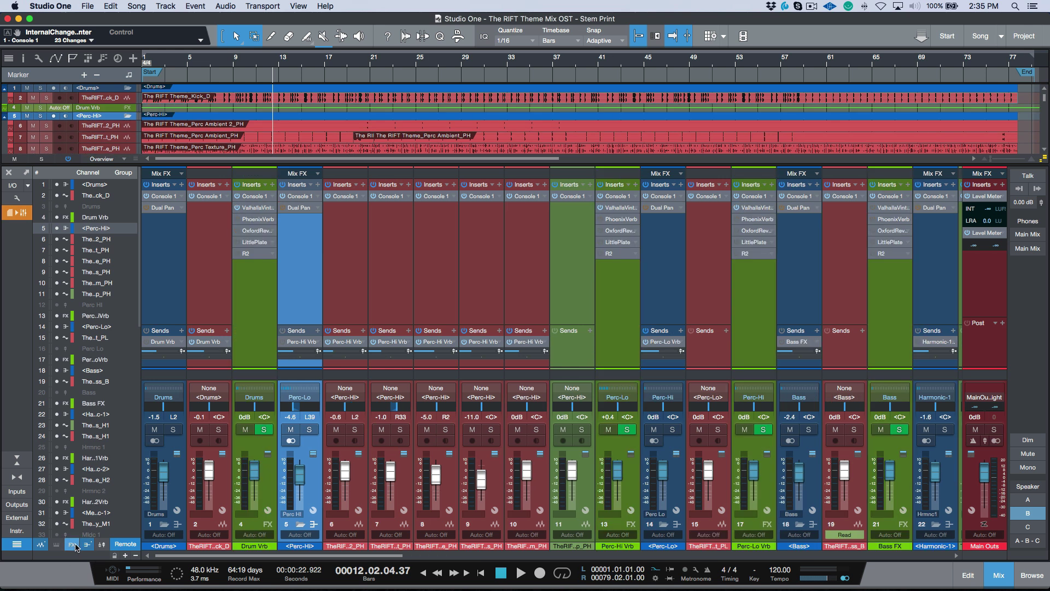
click(612, 343)
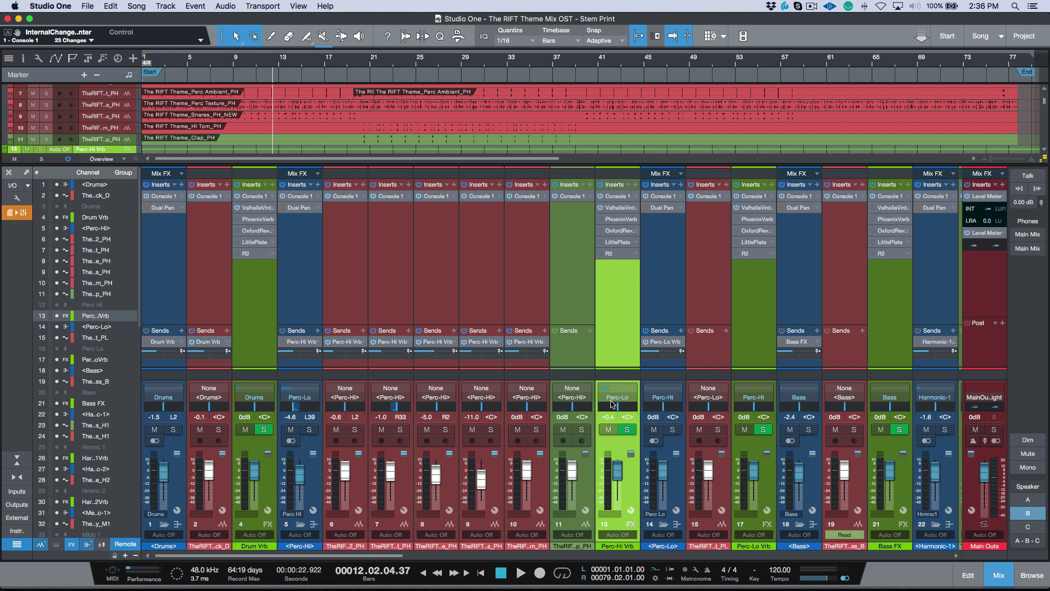
click(71, 544)
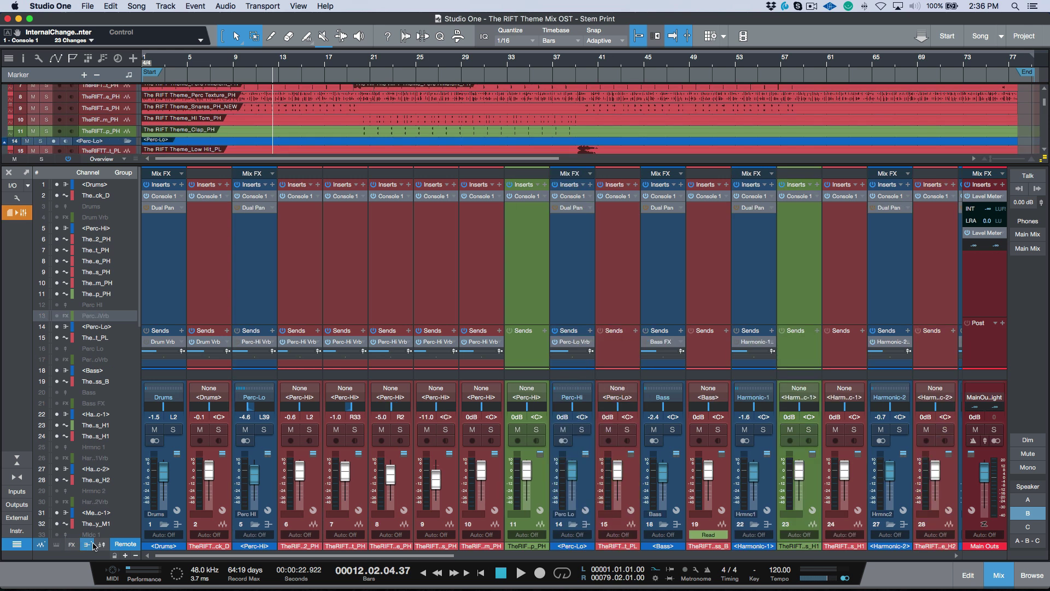
Shrink the console, collapse all folder tracks, and go through the folder bus channels from Drums to Melodic-2
click(17, 459)
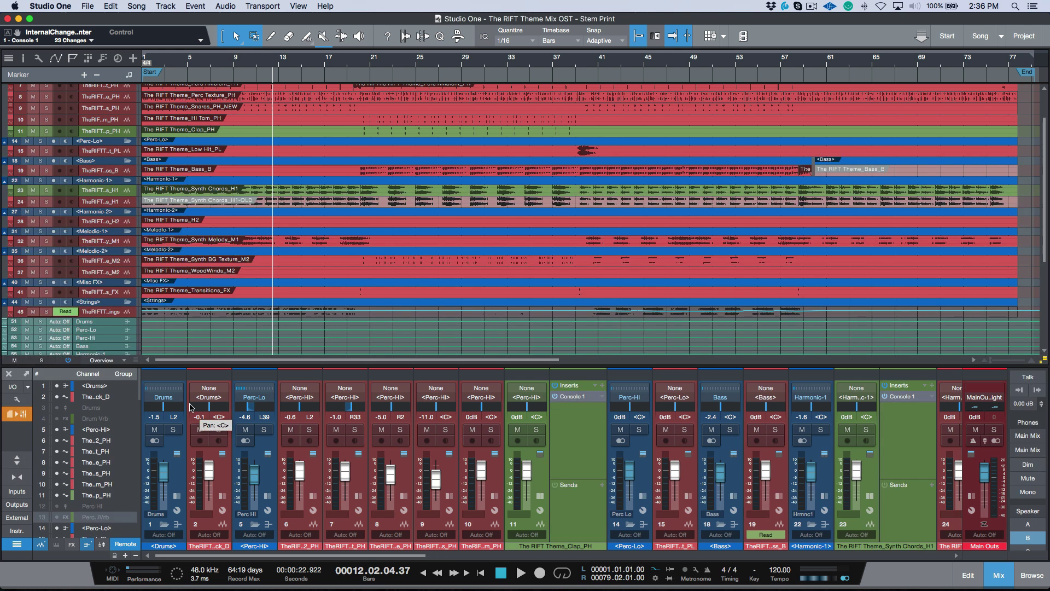
key(super+alt+f)
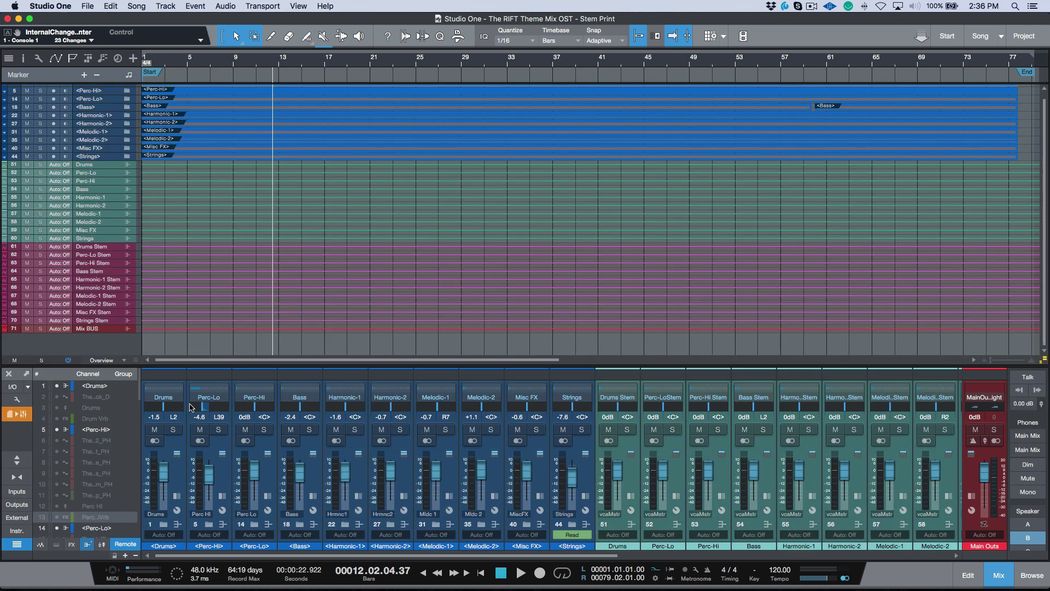
click(180, 476)
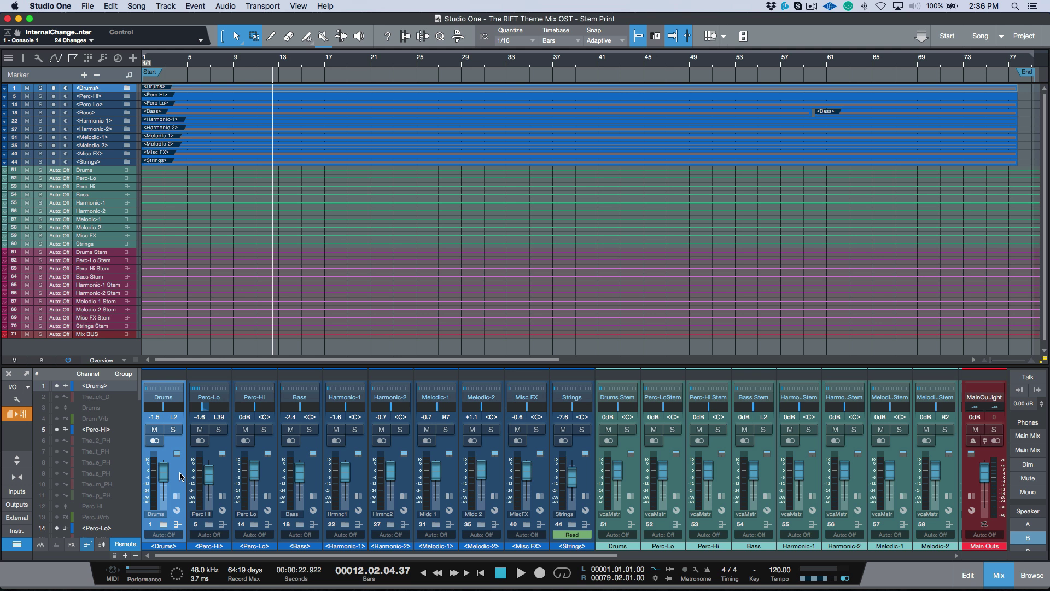
click(185, 468)
click(316, 484)
click(361, 471)
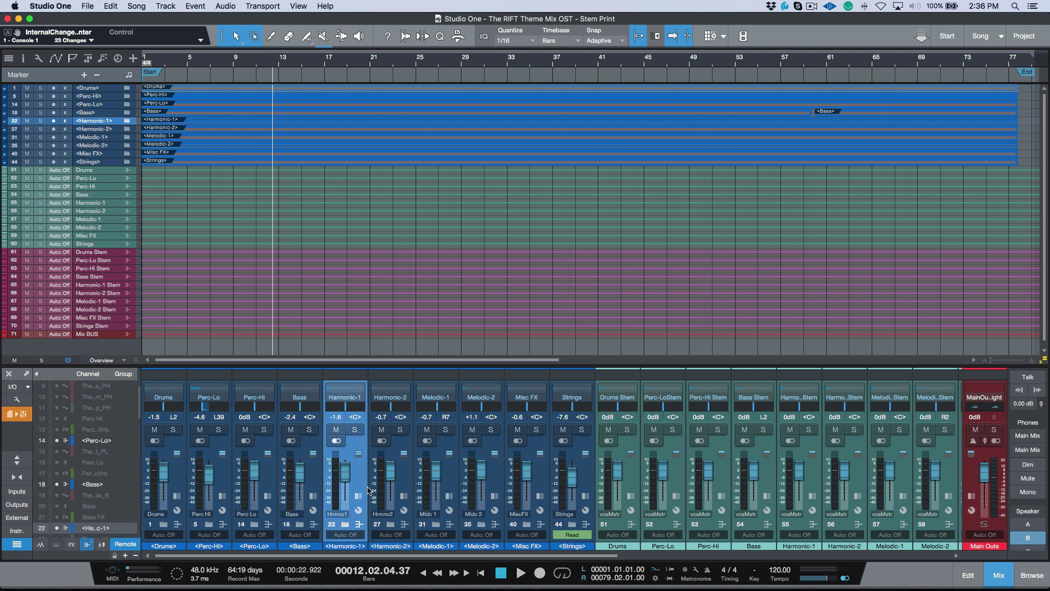
click(405, 486)
click(457, 483)
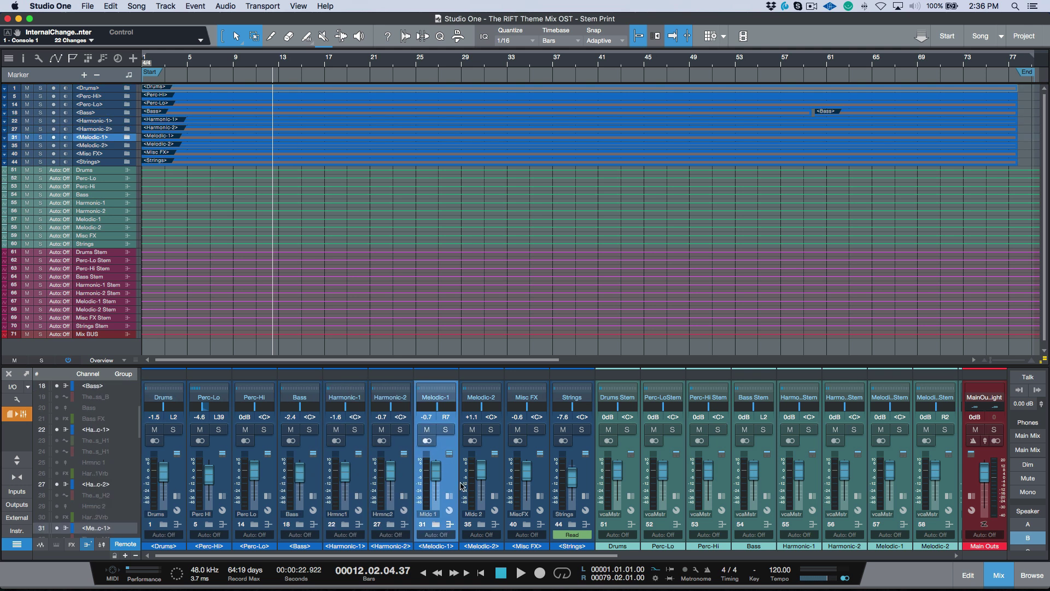
click(502, 480)
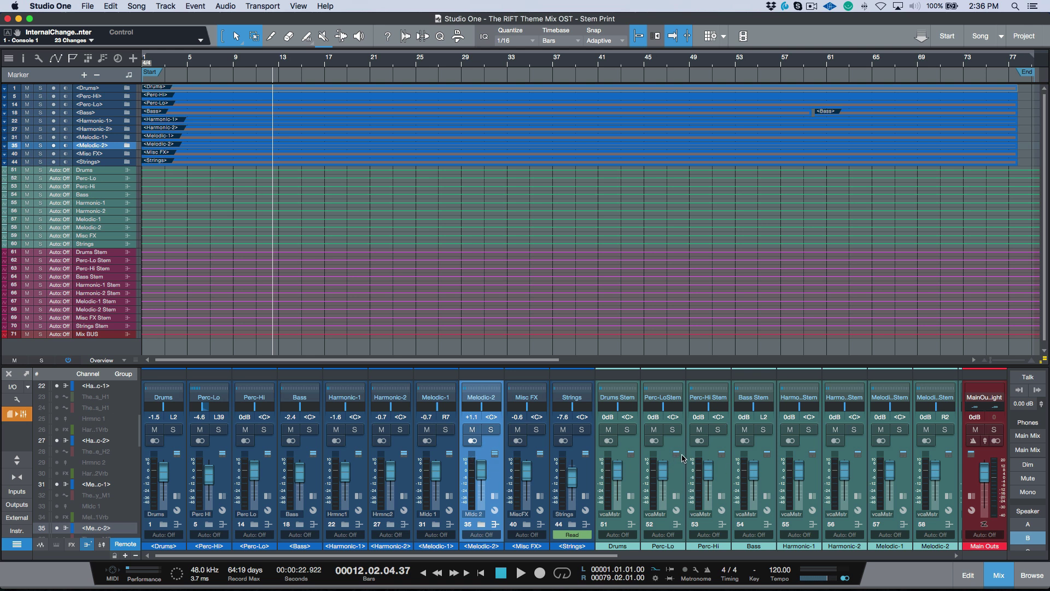
Enlarge the console and examine the insert chains on the green bus channels from Drums to Harmonic-1
click(17, 460)
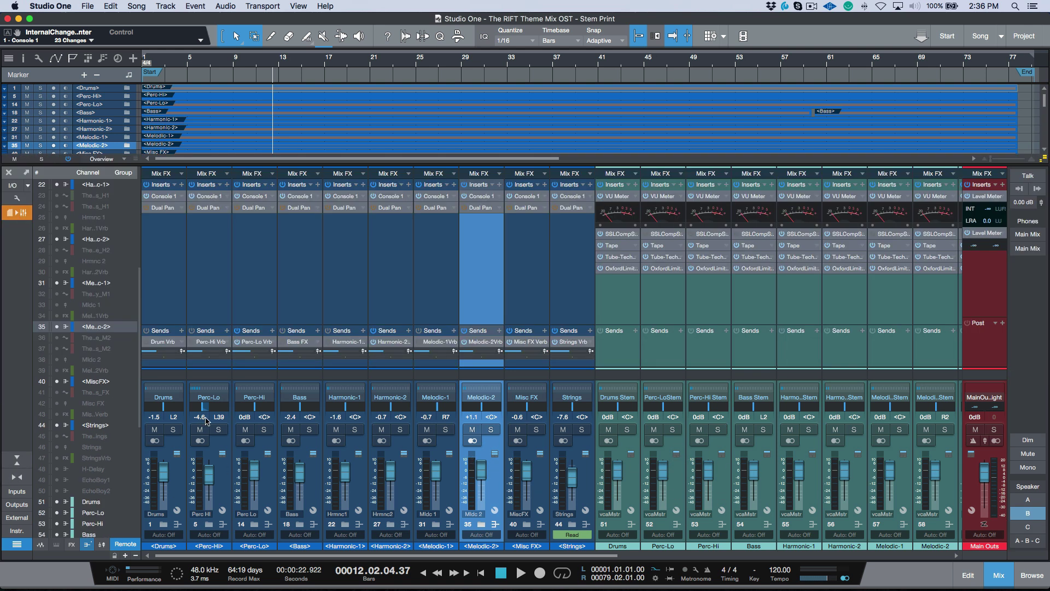
scroll(623, 321, right, 8)
scroll(621, 321, left, 1)
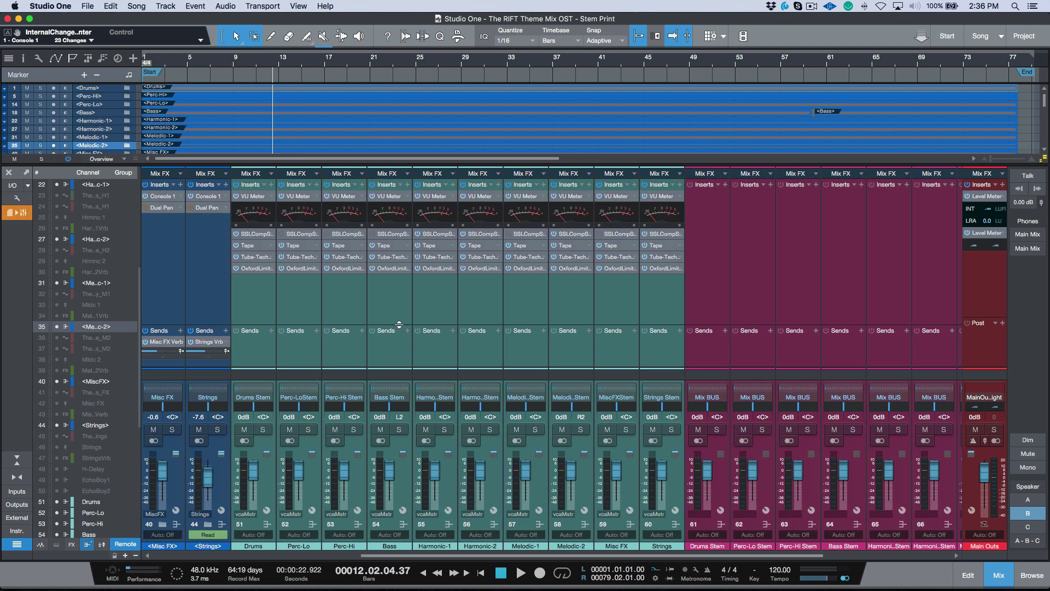
click(264, 301)
click(301, 304)
click(347, 304)
click(394, 304)
click(435, 300)
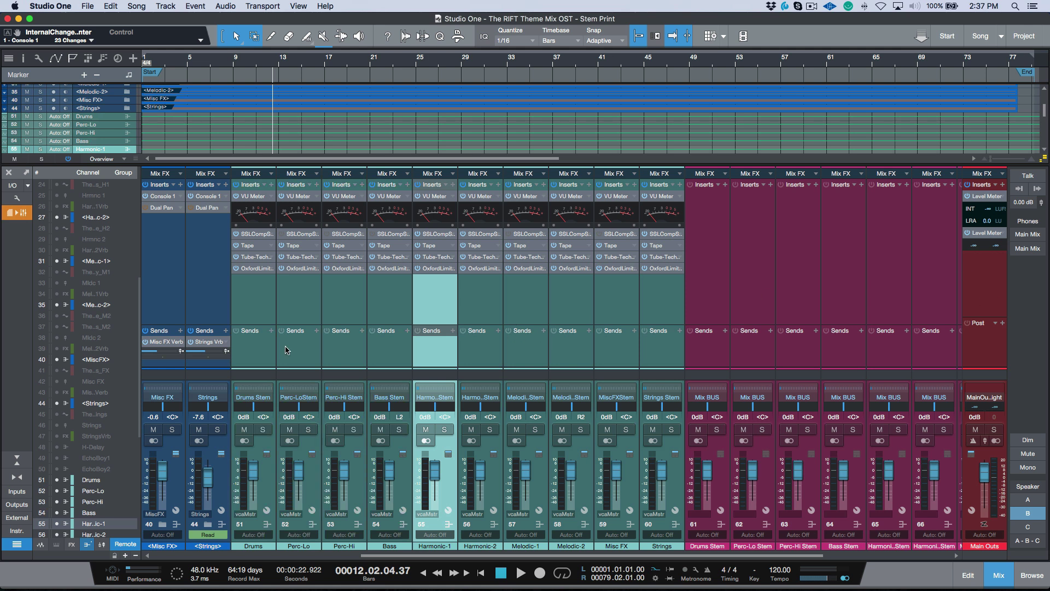
Review the routing from the green buses through the purple stem buses to Mix BUS, selecting the green Strings bus
scroll(607, 340, right, 5)
scroll(610, 338, right, 4)
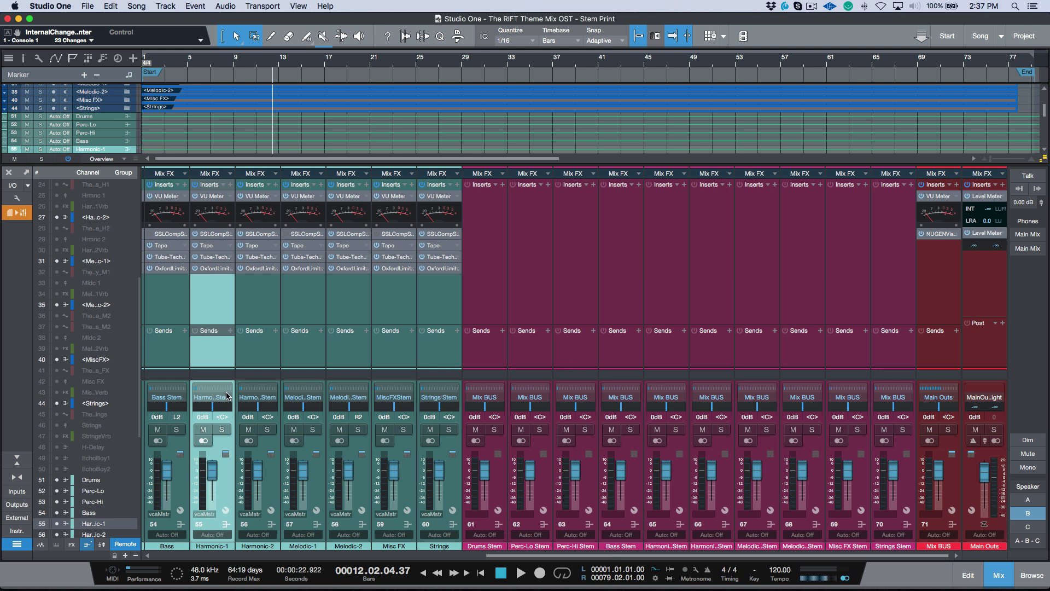
click(441, 348)
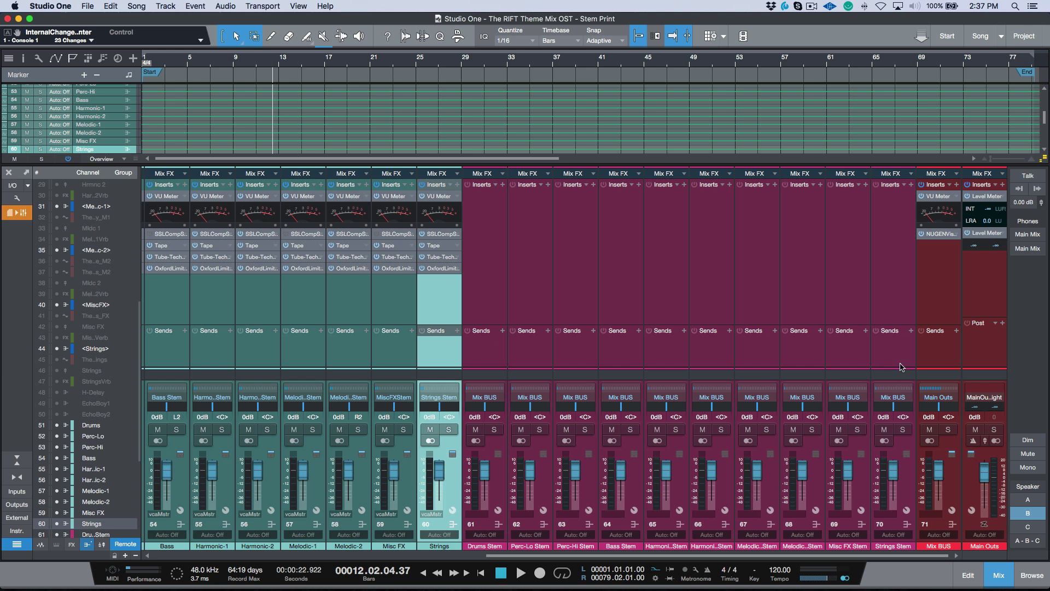
Show the VCA channels in the console and look across the stem buses to the vca Mstr channel
scroll(632, 401, up, 3)
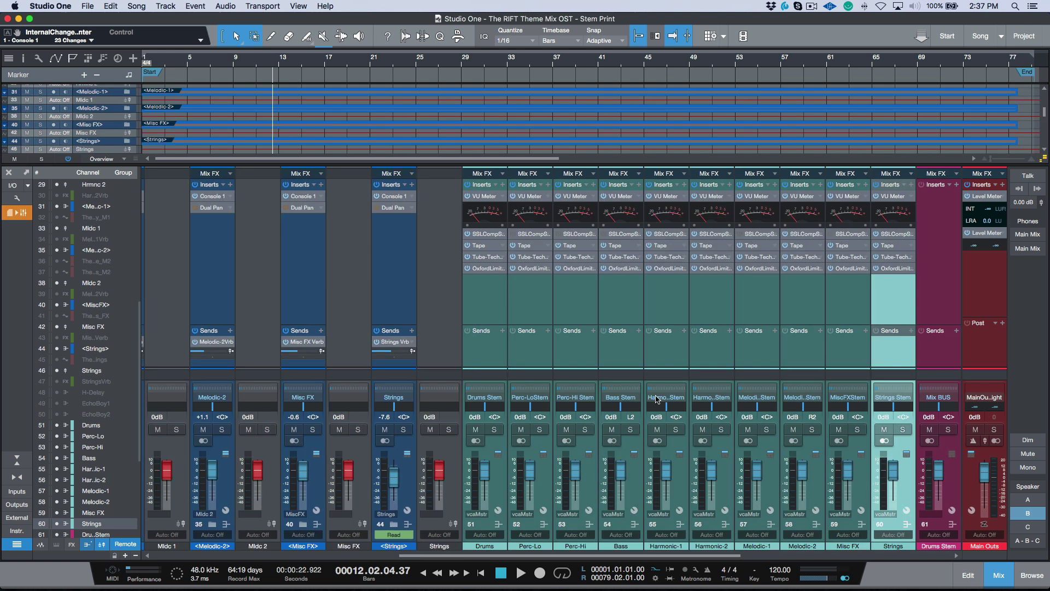
scroll(632, 401, down, 4)
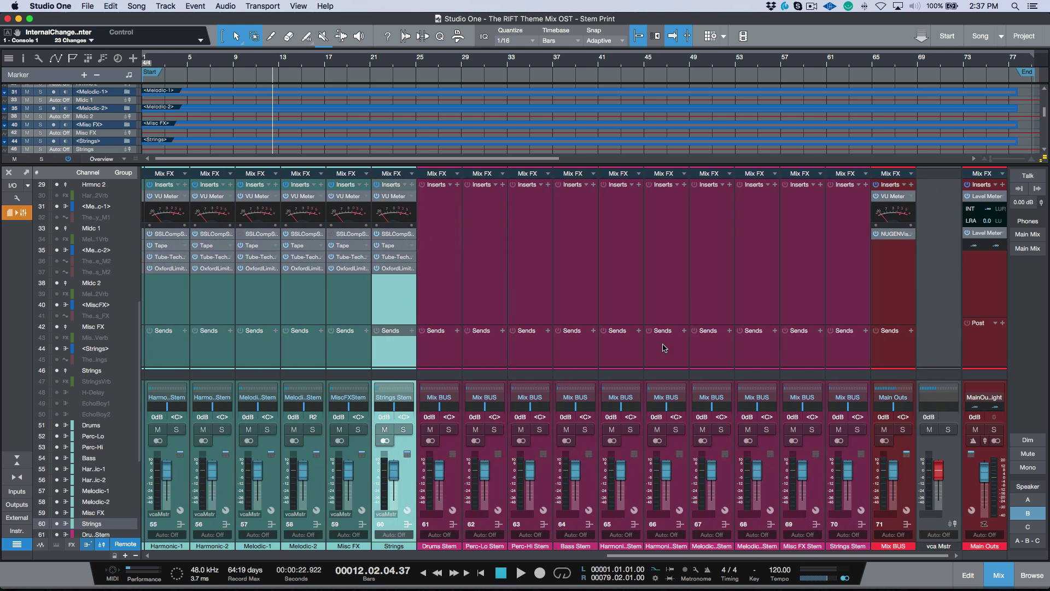
scroll(282, 349, up, 1)
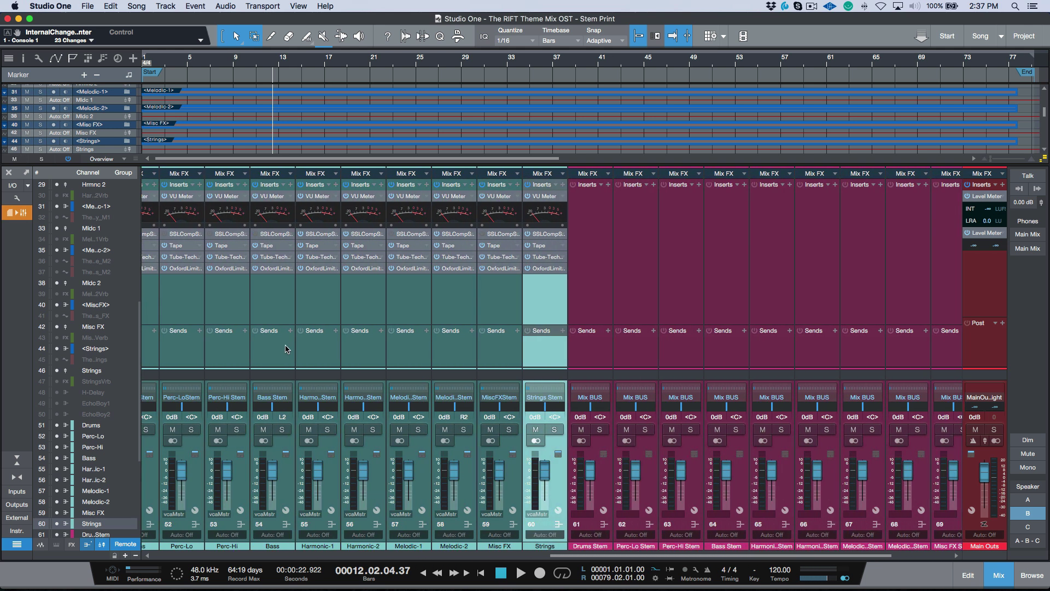
scroll(287, 349, up, 2)
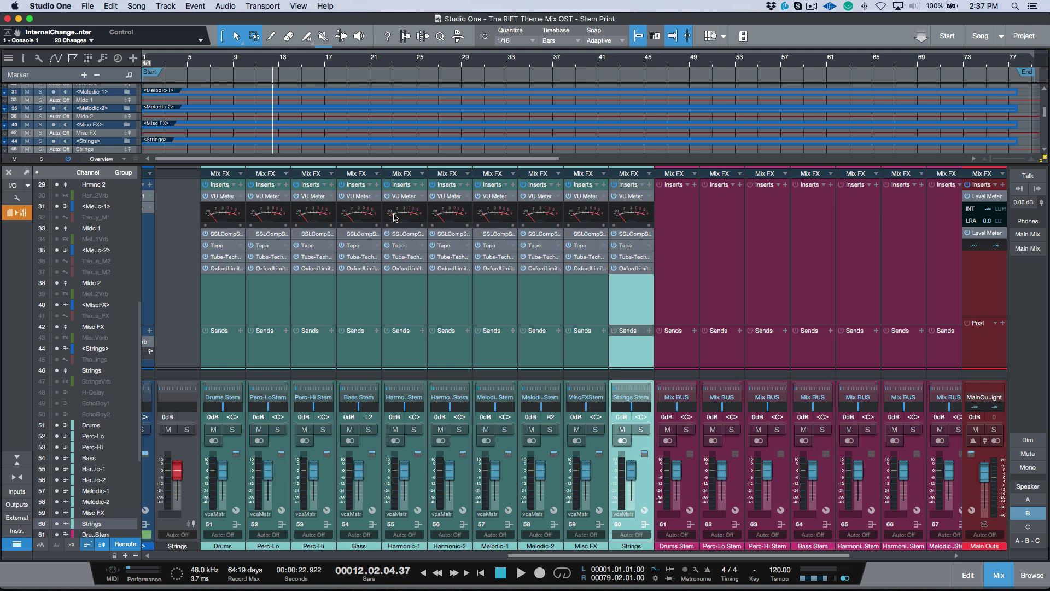
scroll(416, 320, down, 3)
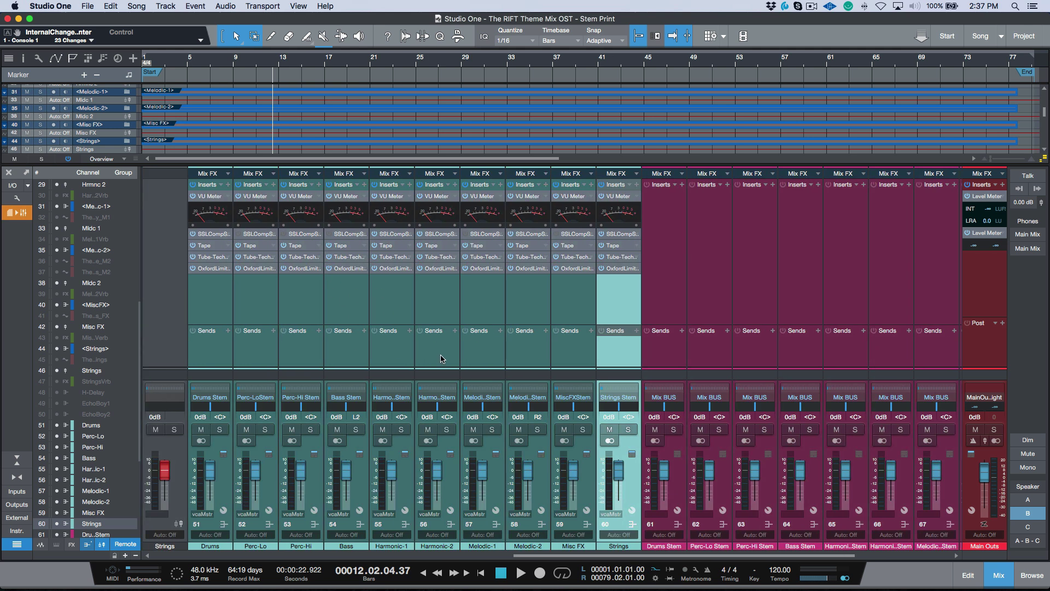
scroll(436, 348, right, 4)
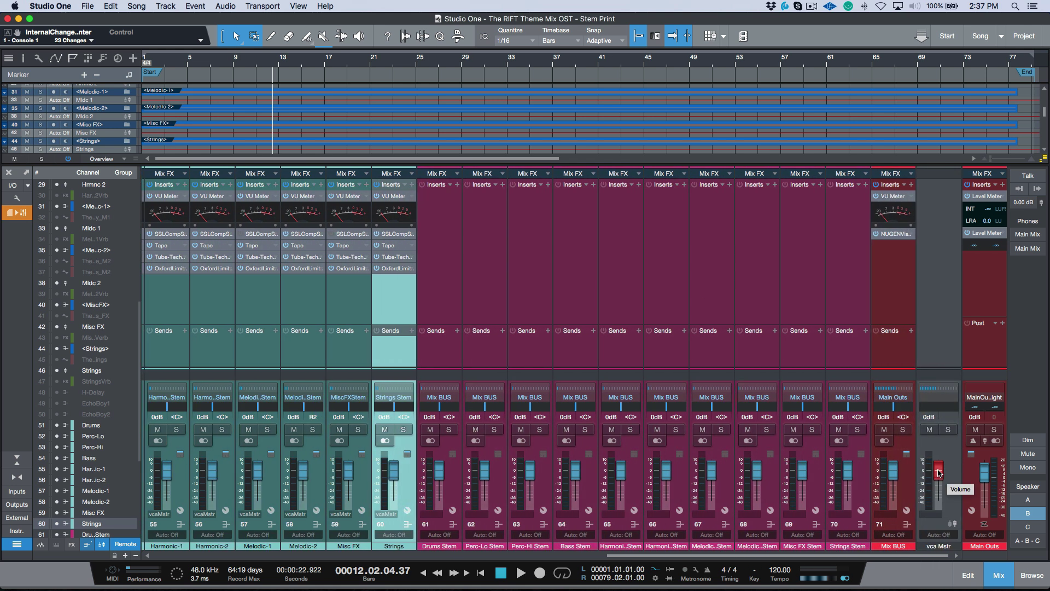
Play the song while raising the vca Mstr fader to +3.3 dB, and stop playback
key(space)
drag(939, 480, 941, 477)
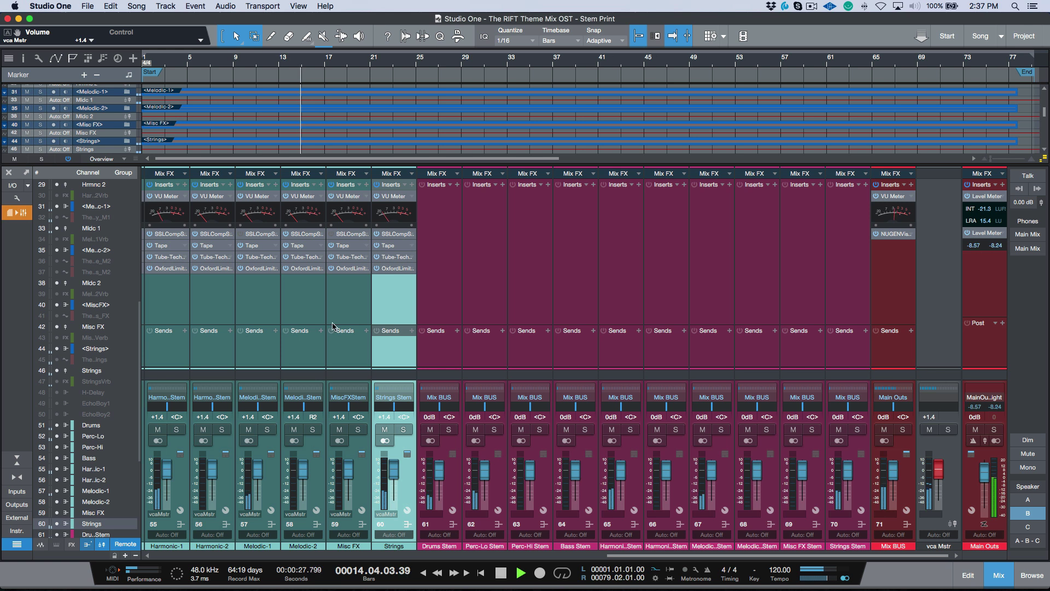
drag(938, 479, 938, 479)
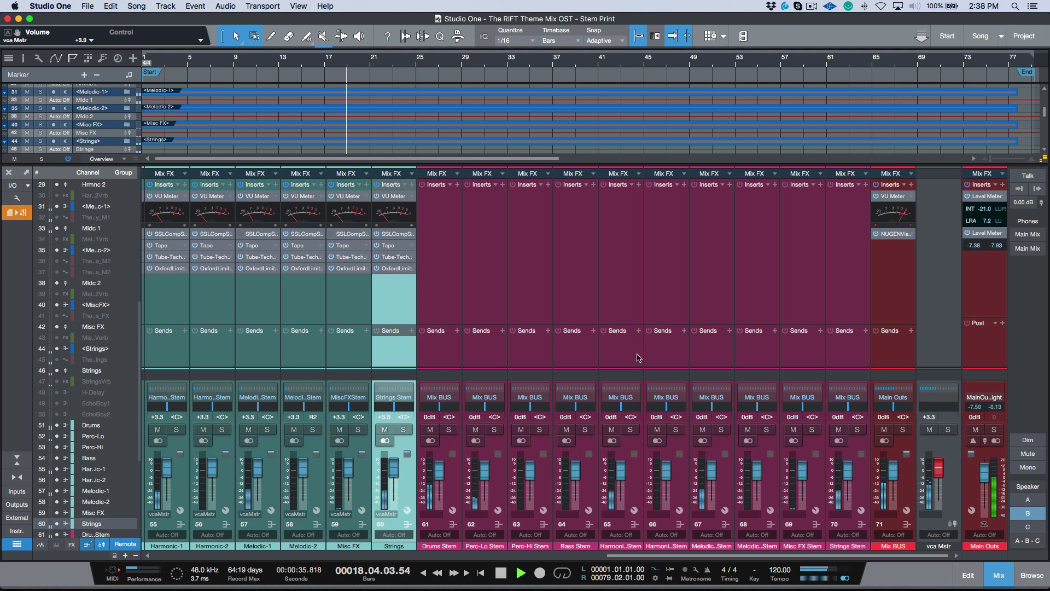
key(space)
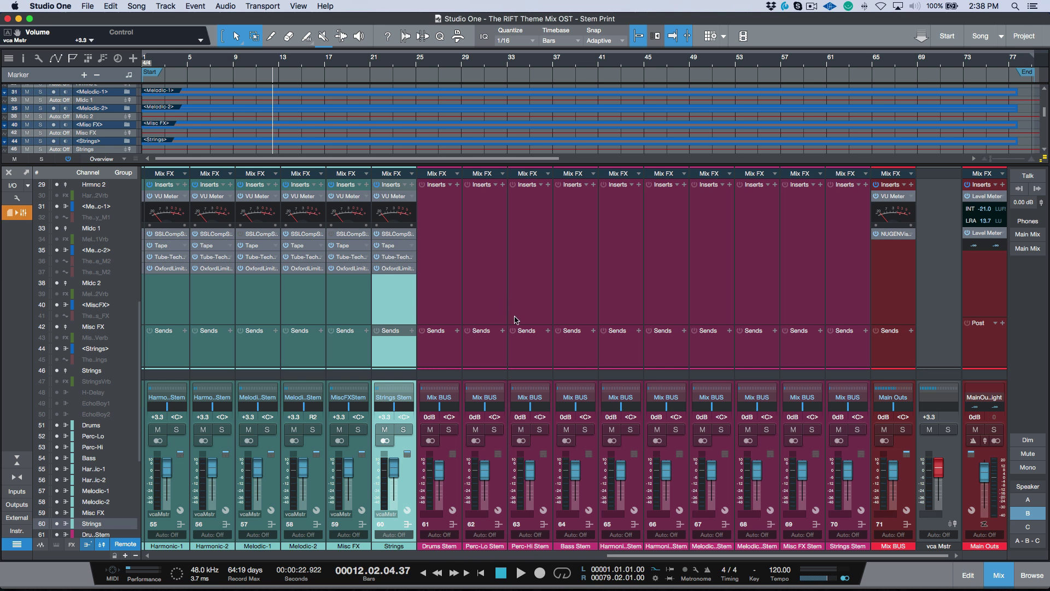
Review the VCA and FX channels beside the folder buses, and hide both channel types in the console
scroll(375, 302, left, 15)
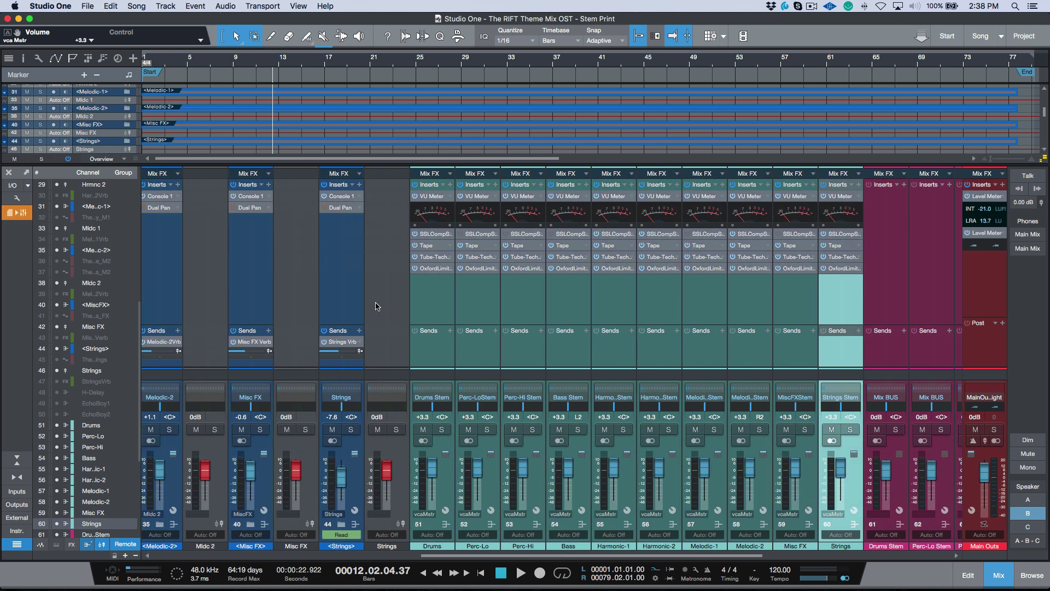
scroll(376, 302, left, 2)
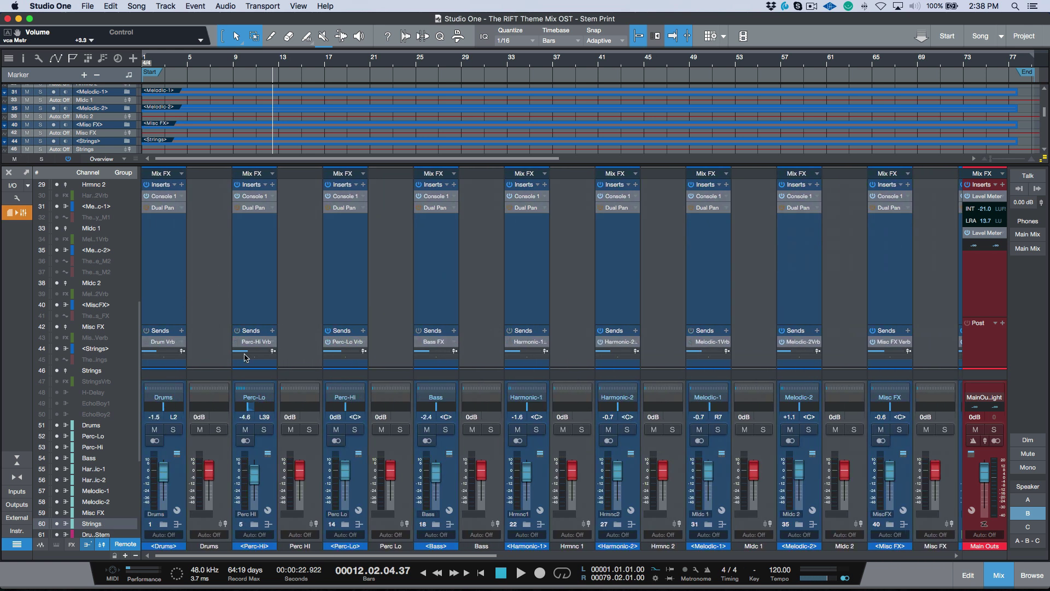
click(71, 544)
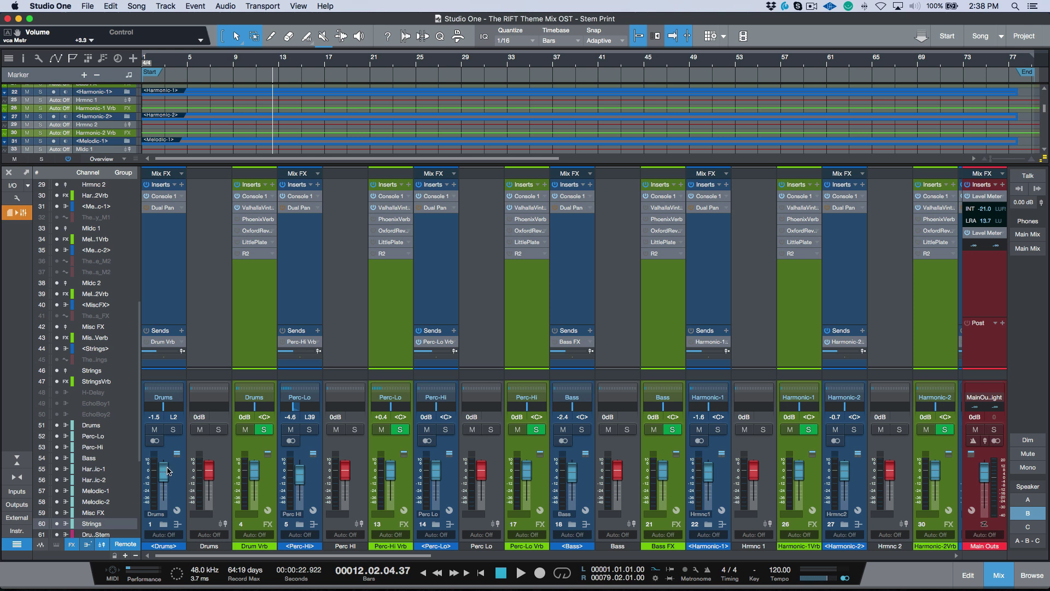
click(72, 544)
click(102, 545)
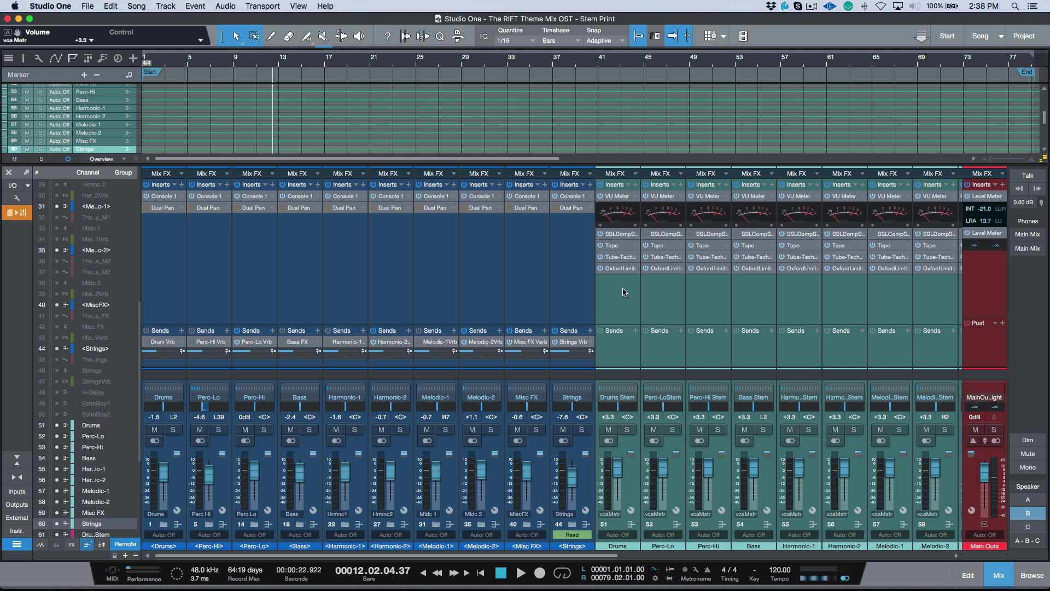
Show the VCA channels in the console again and set the vca Mstr fader to +2.6 dB
scroll(618, 302, right, 5)
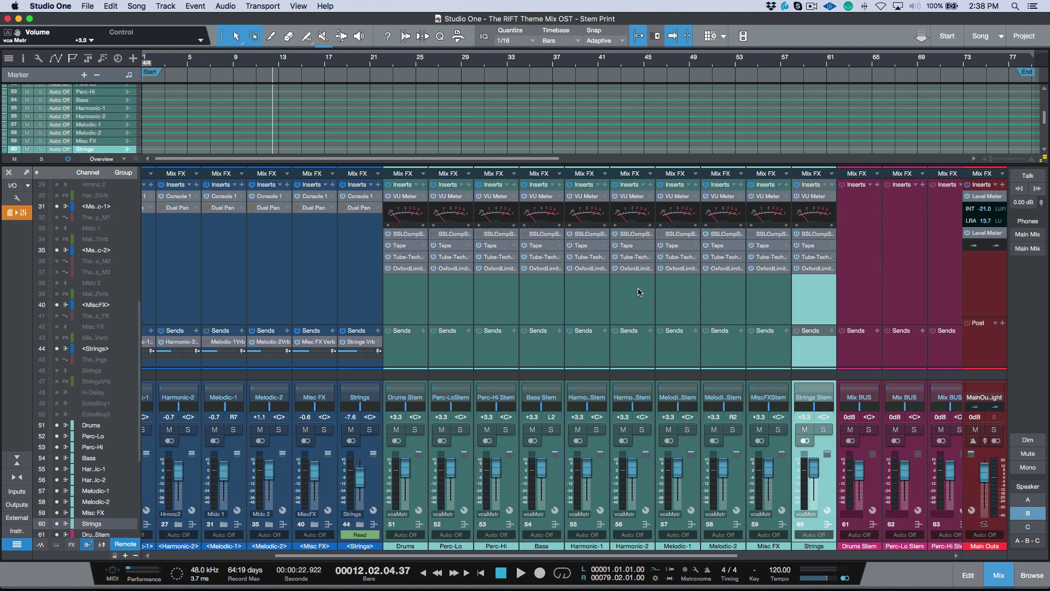
scroll(462, 320, right, 7)
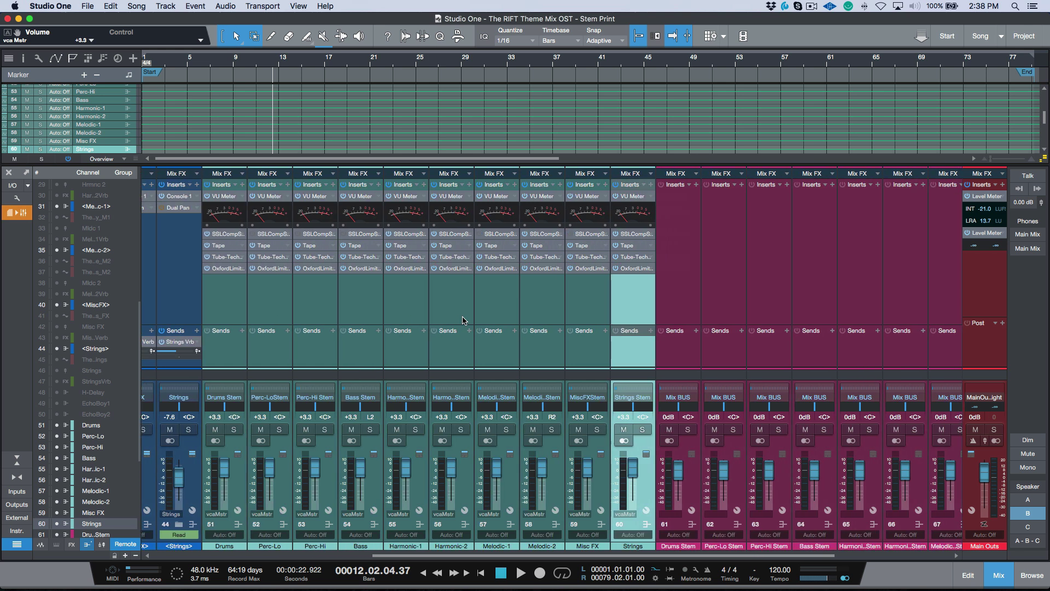
scroll(462, 320, right, 2)
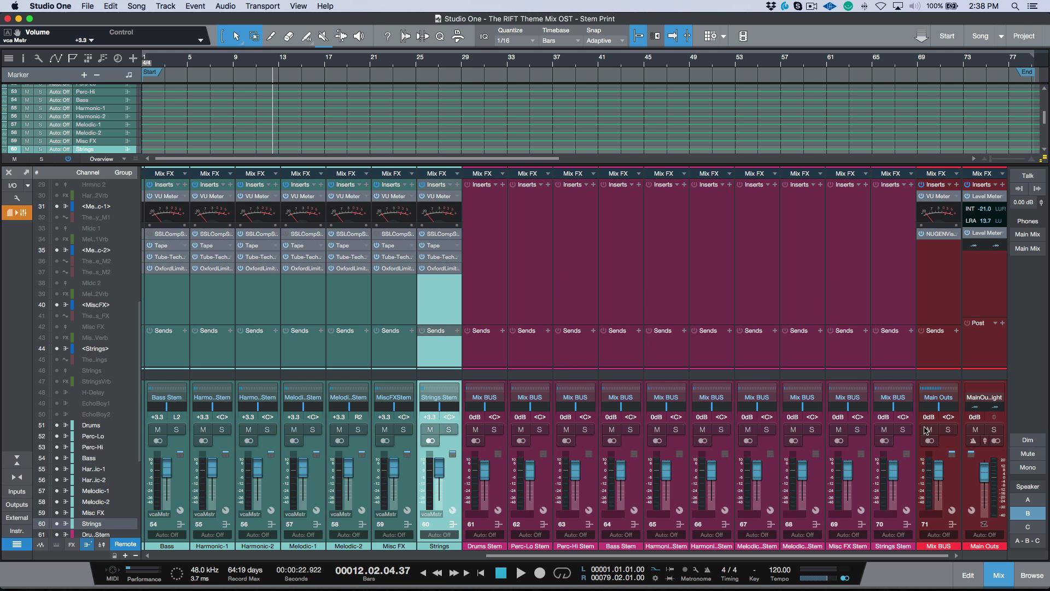
click(101, 544)
scroll(809, 386, right, 10)
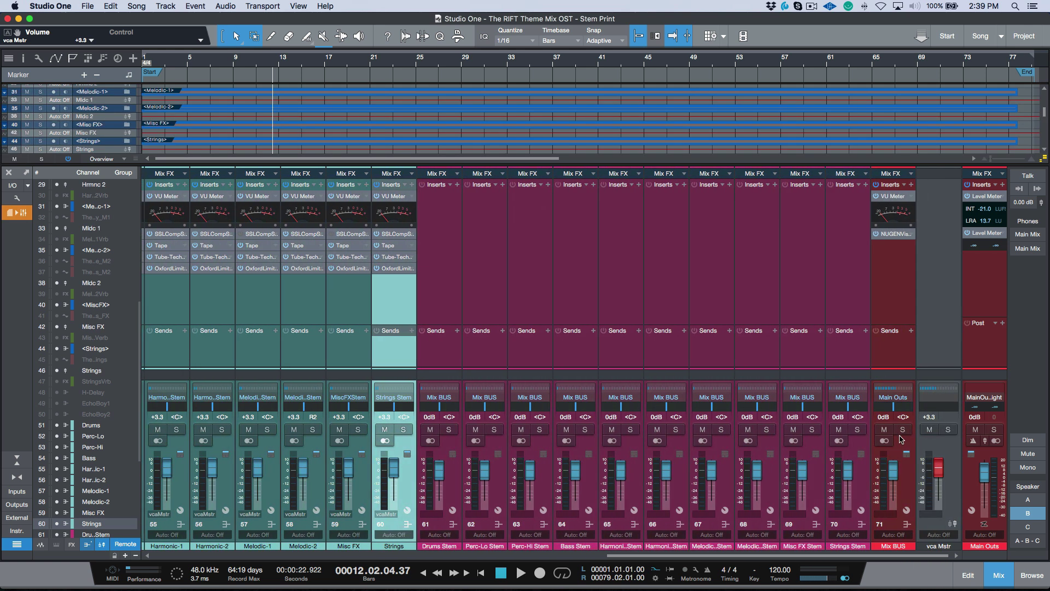
drag(939, 473, 940, 468)
Start a stem export by channels and include the ten purple stem buses from Drums Stem to Strings Stem
key(super+shift+e)
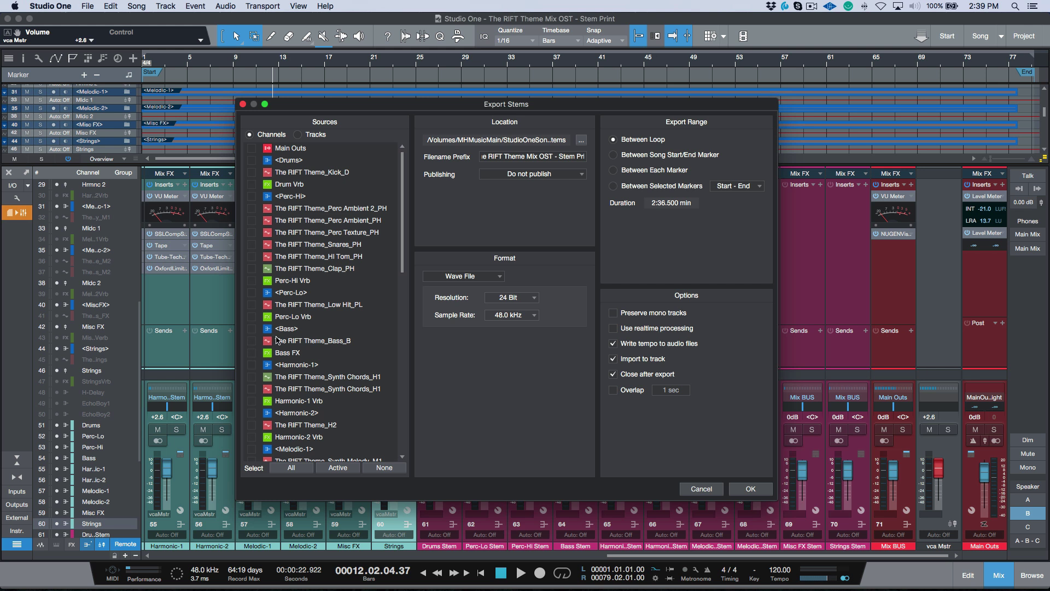
scroll(336, 287, down, 15)
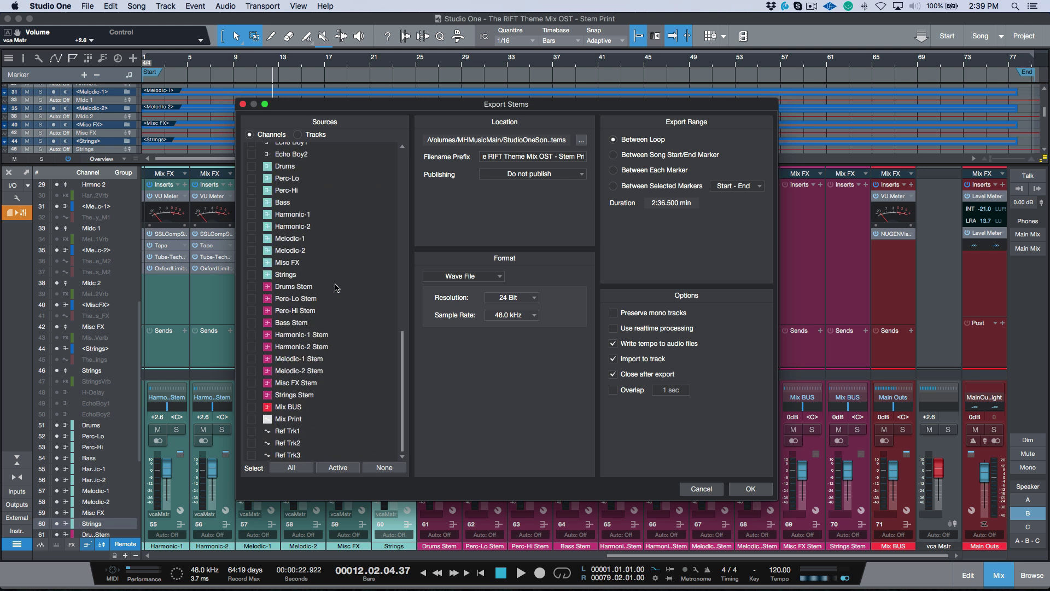
click(251, 299)
click(252, 311)
click(251, 322)
click(251, 335)
click(252, 346)
click(251, 359)
click(252, 371)
click(252, 383)
click(252, 395)
Set the filename prefix to "The Rift", add Mix BUS to the exported channels, and run the stem export
click(545, 157)
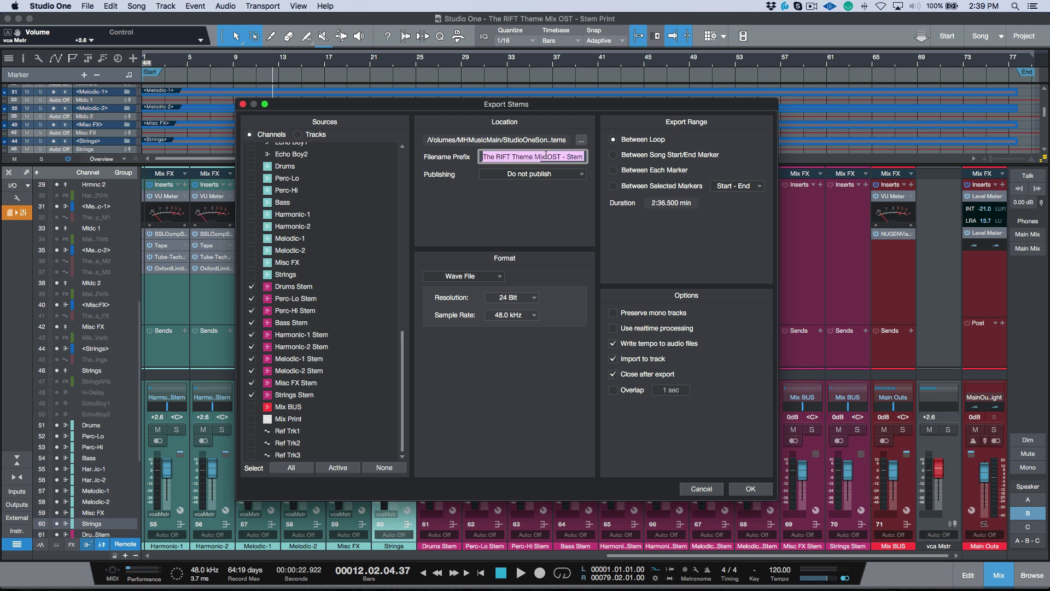
text(The Rift)
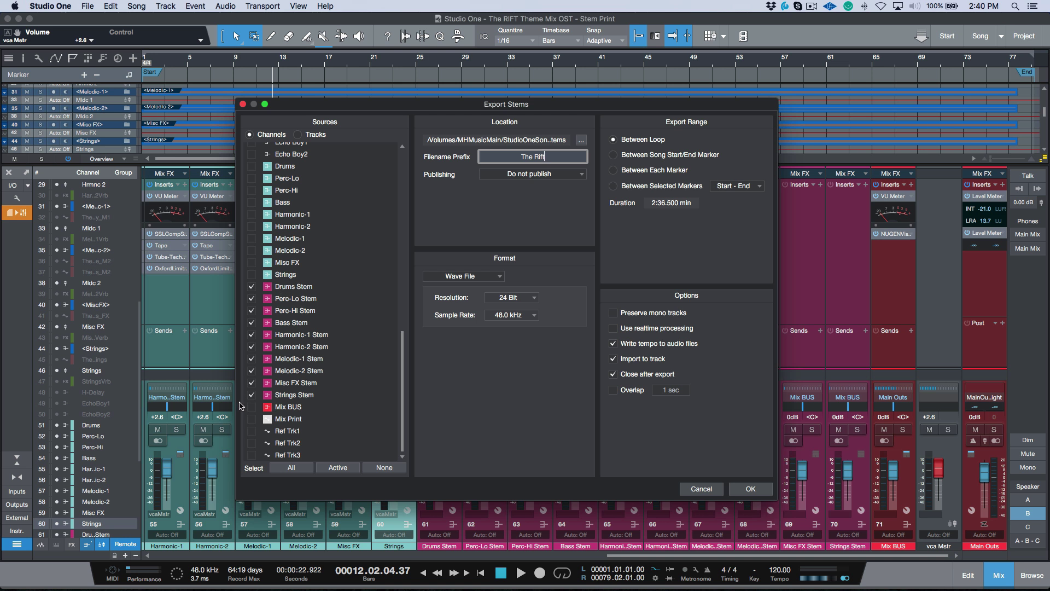
click(251, 407)
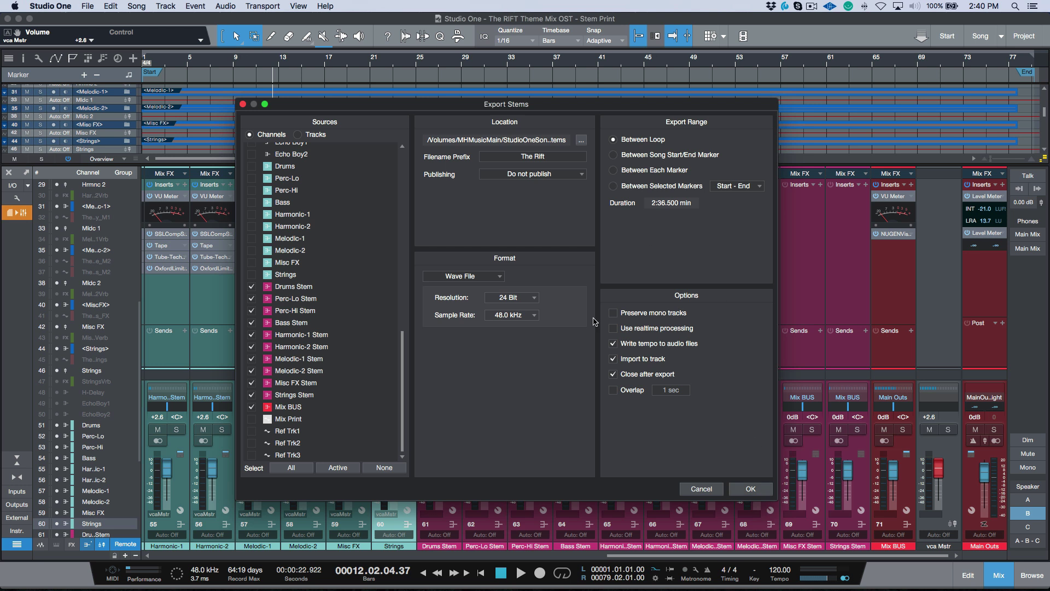
click(744, 490)
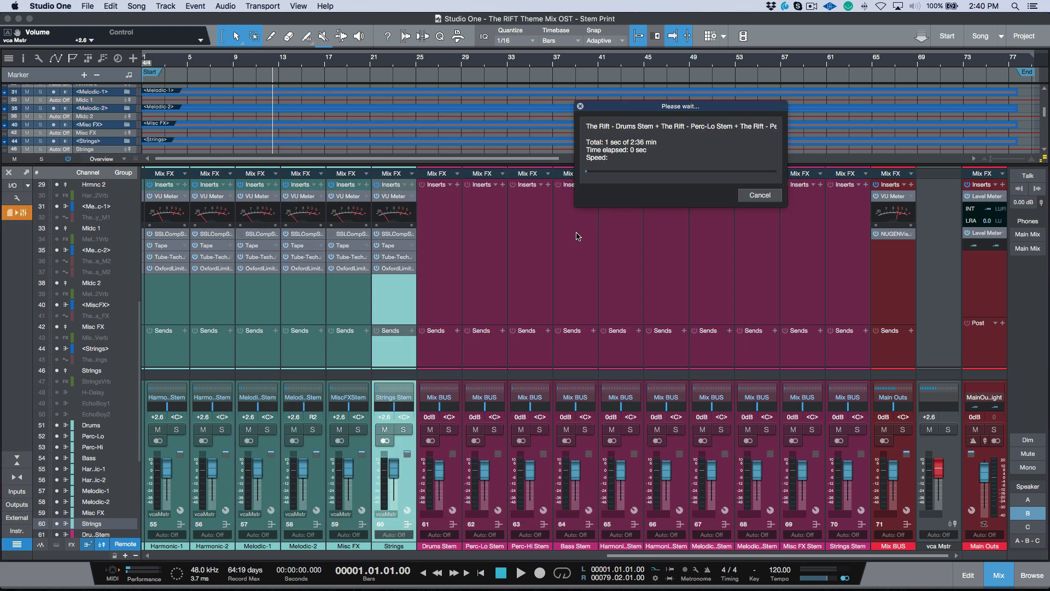
drag(636, 111, 460, 219)
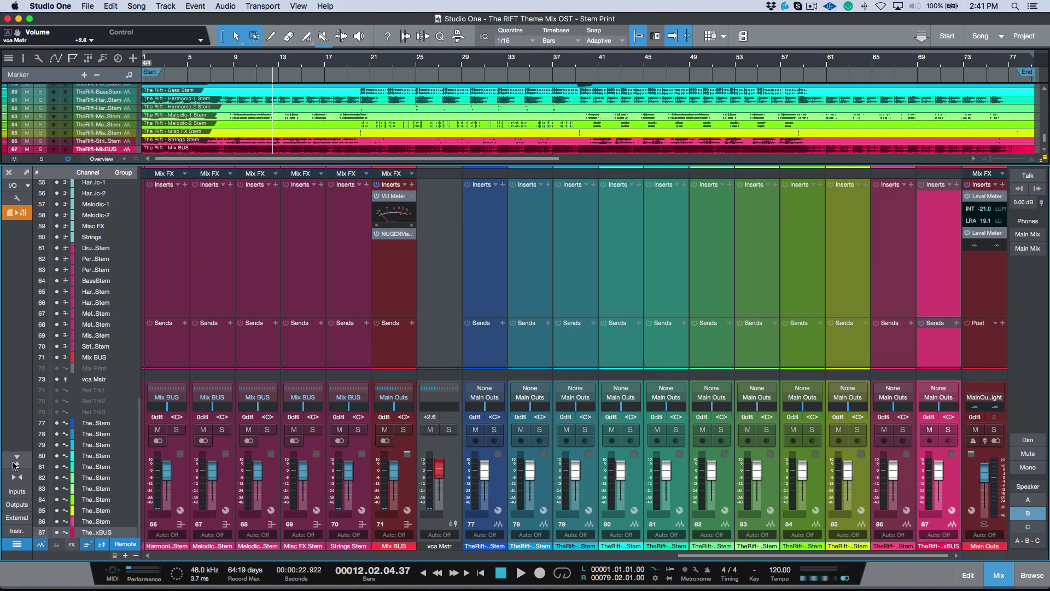
Reduce the console height to expose the imported stem tracks, select the Drums Stem event, and return the playhead to the song start
click(16, 461)
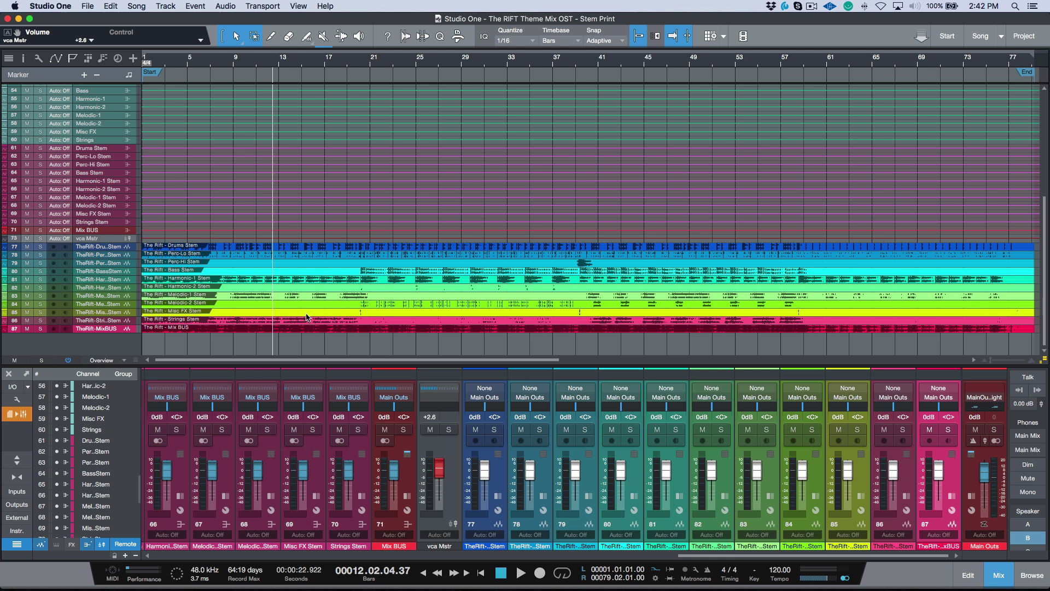
click(516, 247)
key(comma)
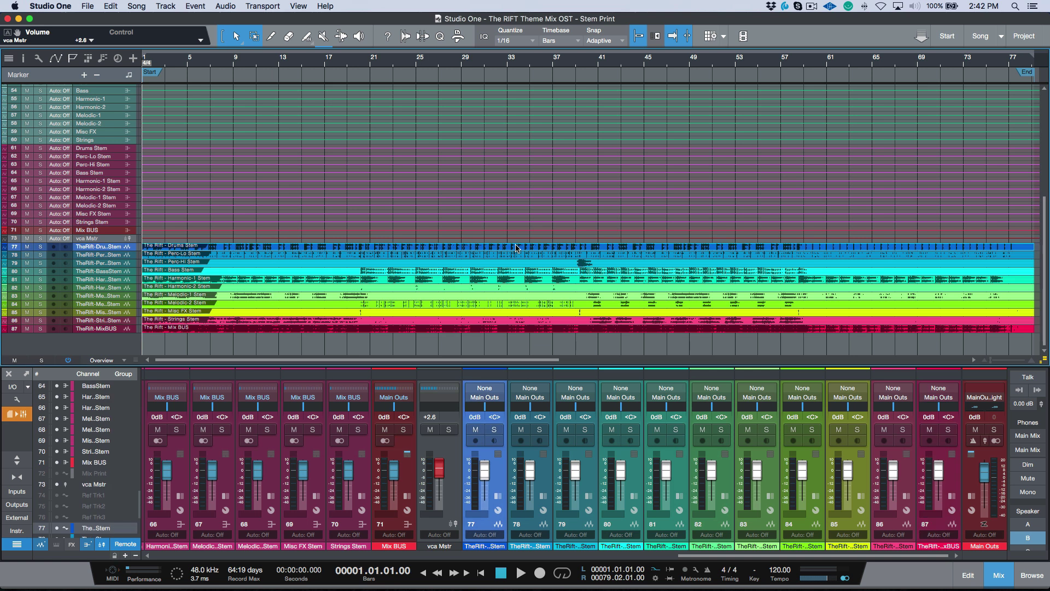
Reveal The Rift - Drums Stem from the Pool in Finder, examine the exported stem files and the Bass Stem details, and return to Studio One
key(F5)
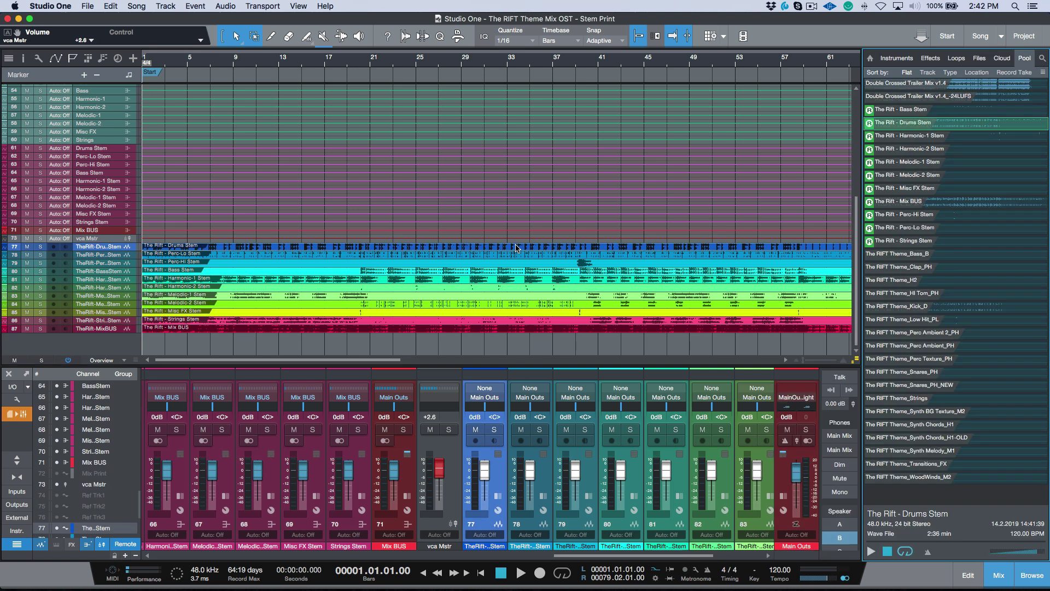
right_click(883, 128)
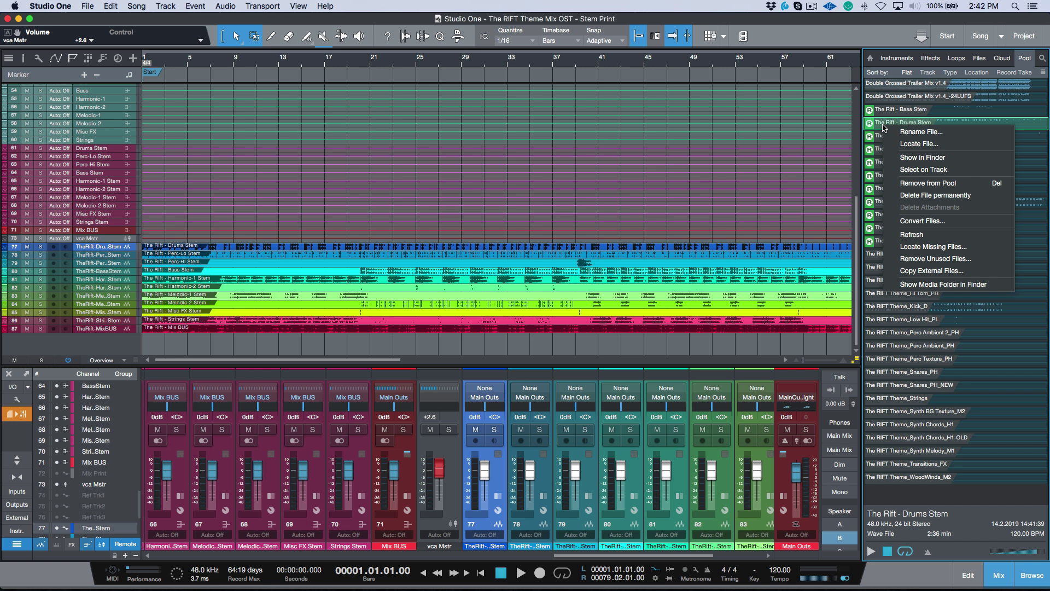
click(923, 157)
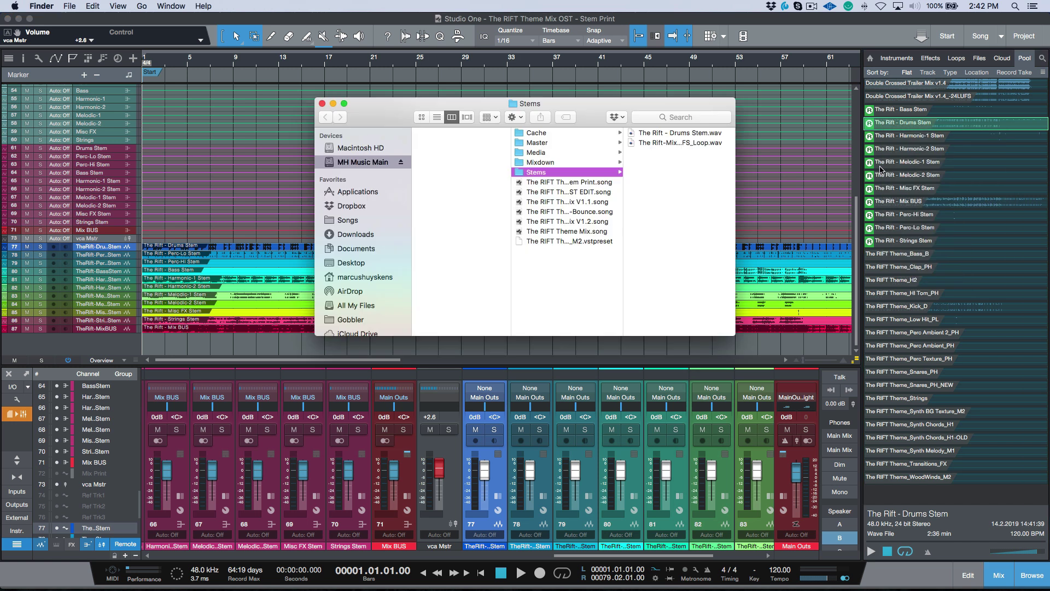
drag(568, 267, 559, 135)
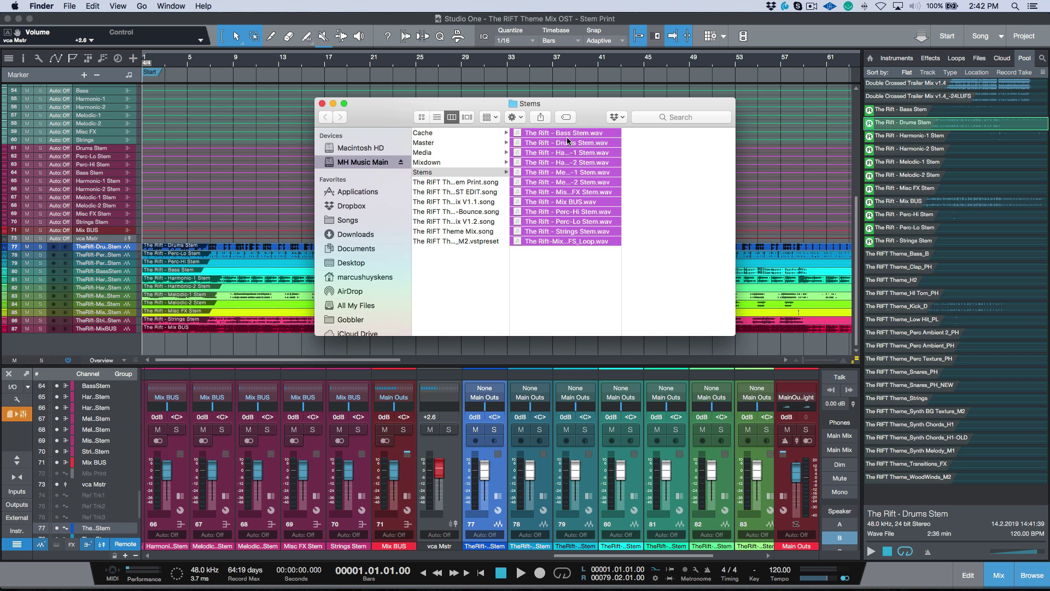
click(573, 289)
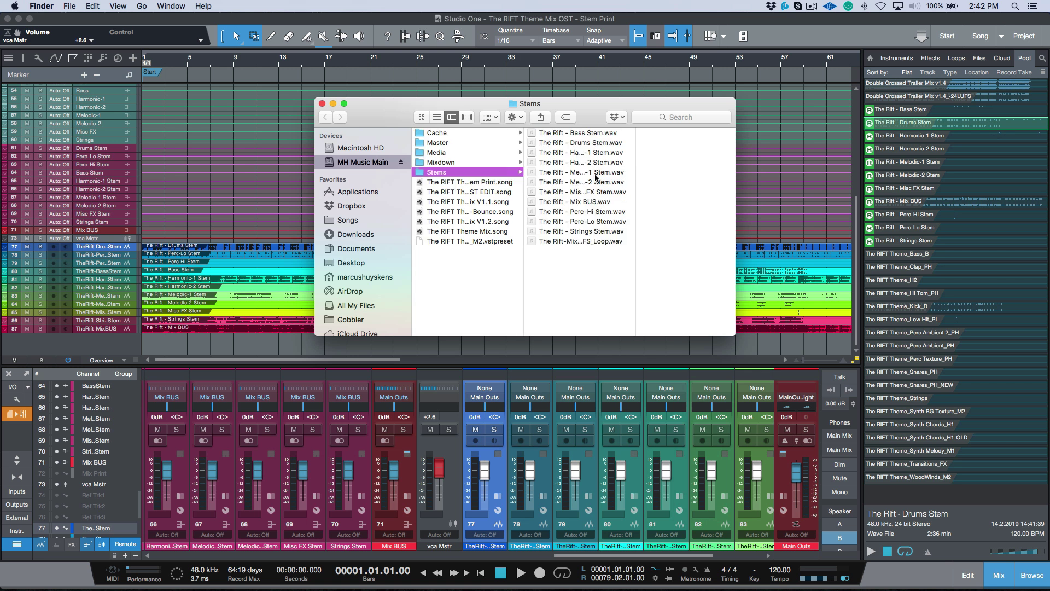
click(595, 134)
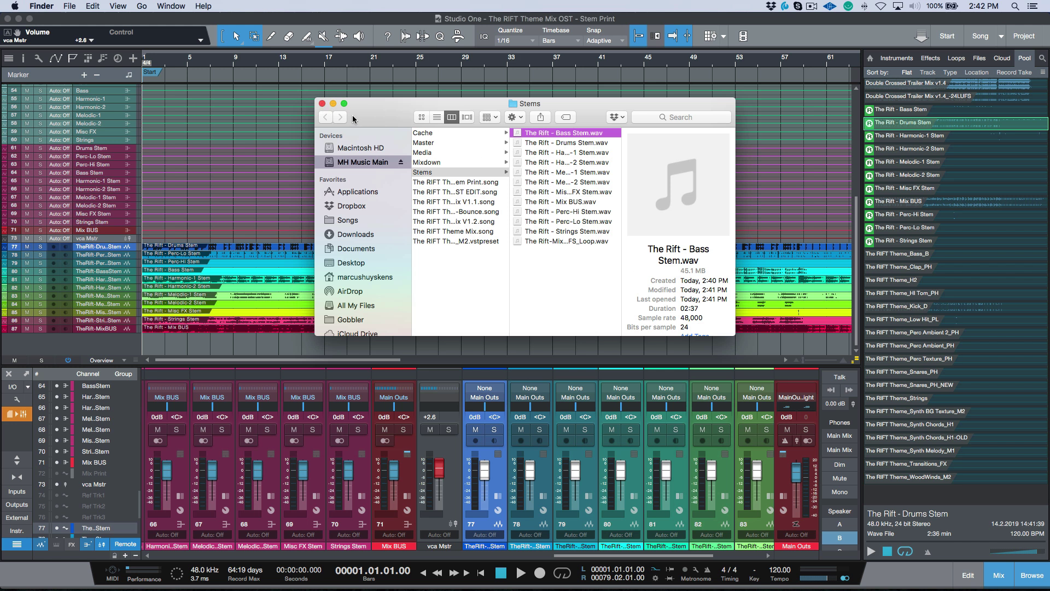
click(298, 24)
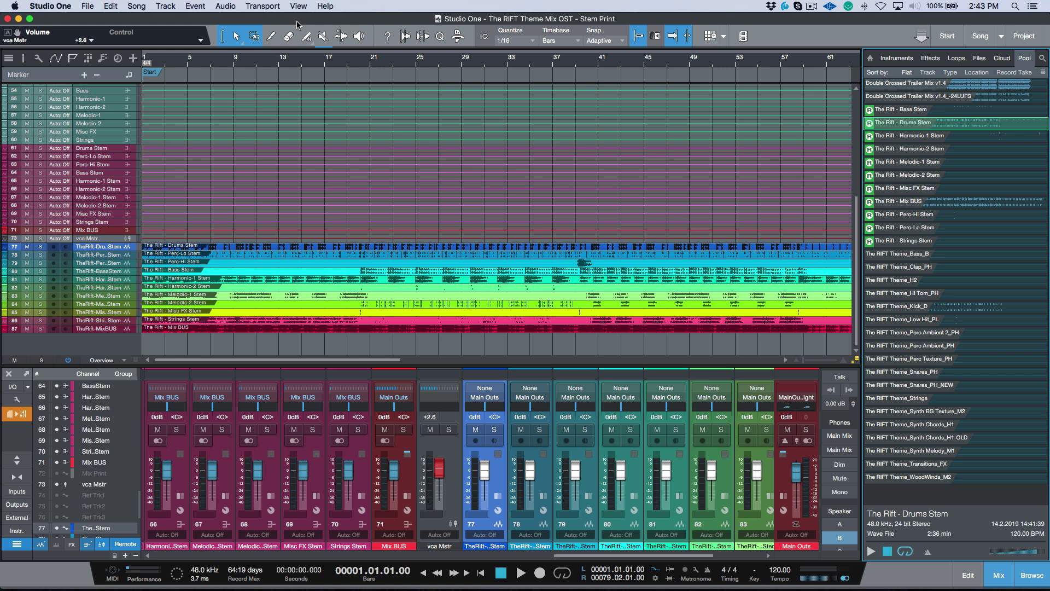
Solo the imported Mix BUS track, play it from the song start, and stop playback
click(114, 330)
key(s)
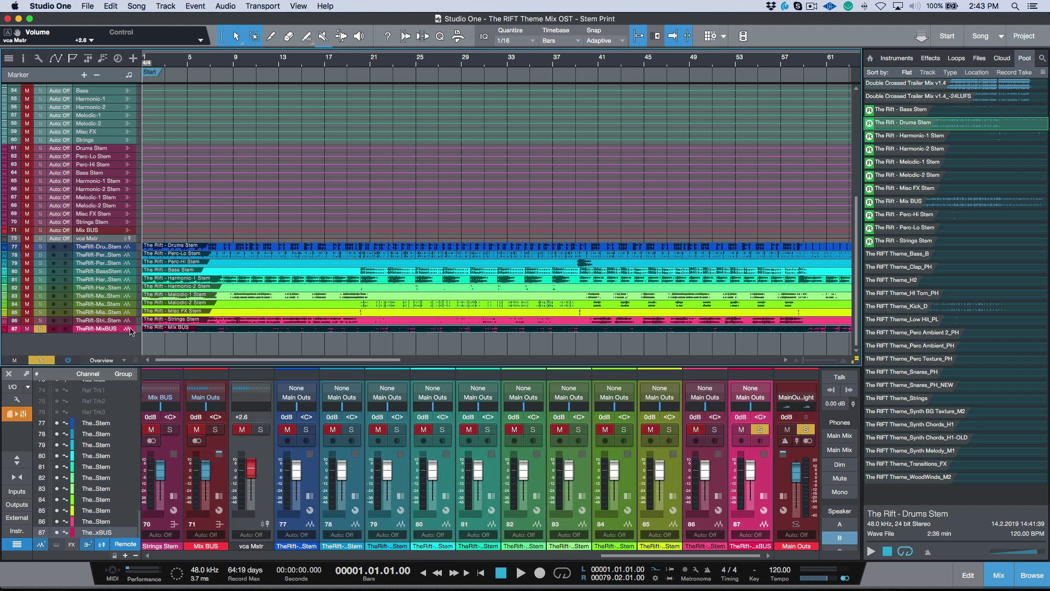
key(space)
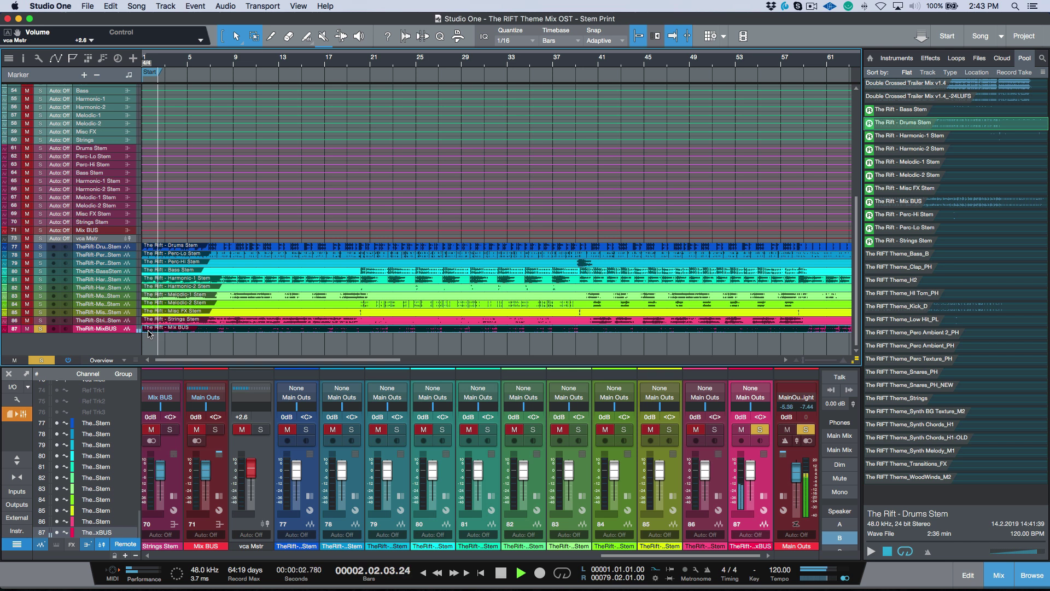
key(space)
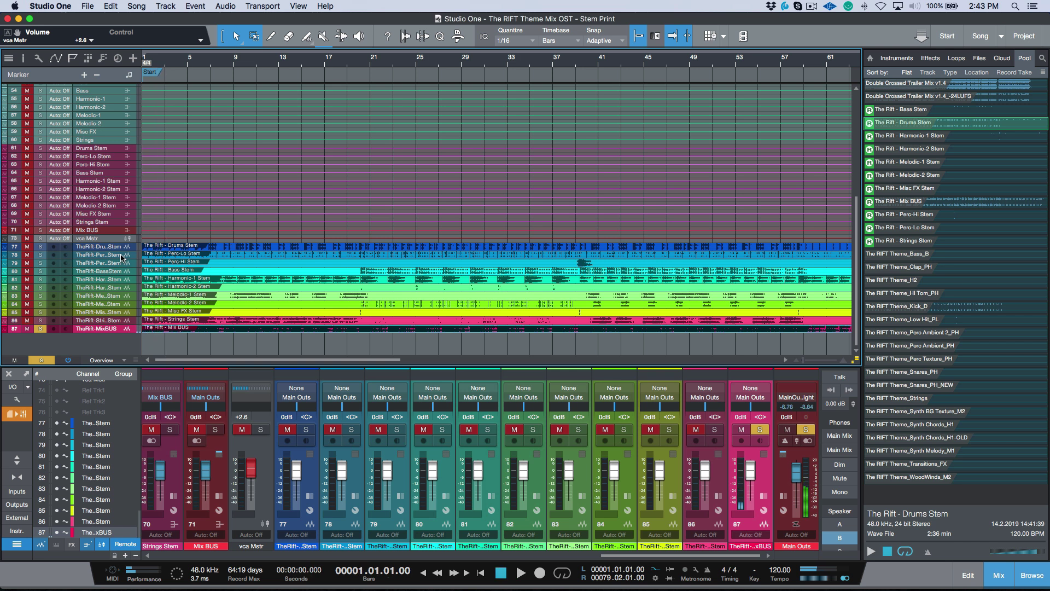
Solo the ten imported stem tracks from Drums Stem to Strings Stem together, play them from the start, and stop playback
click(120, 247)
shift+click(115, 321)
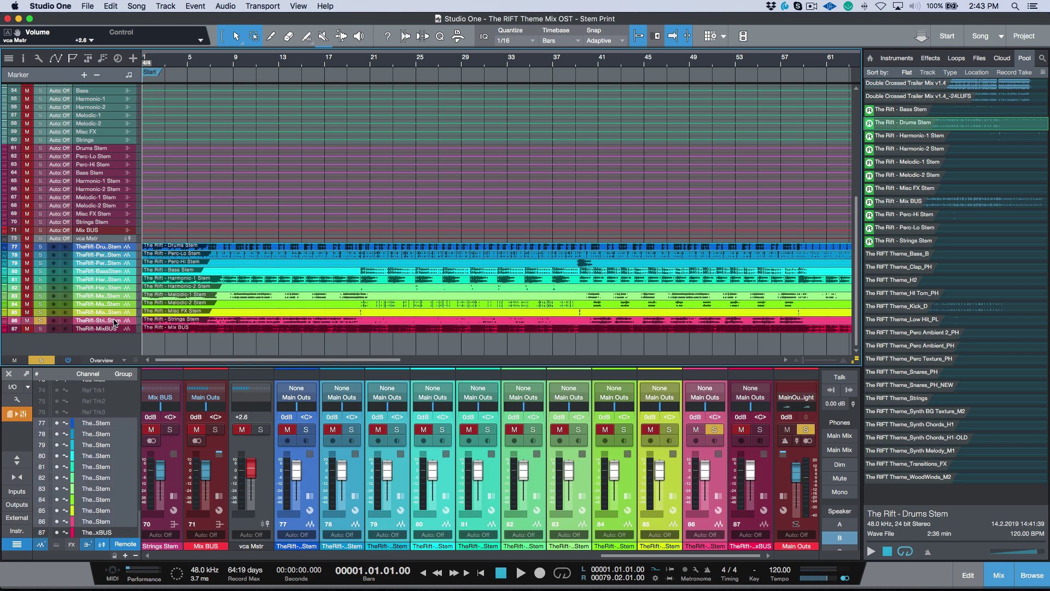
key(s)
key(space)
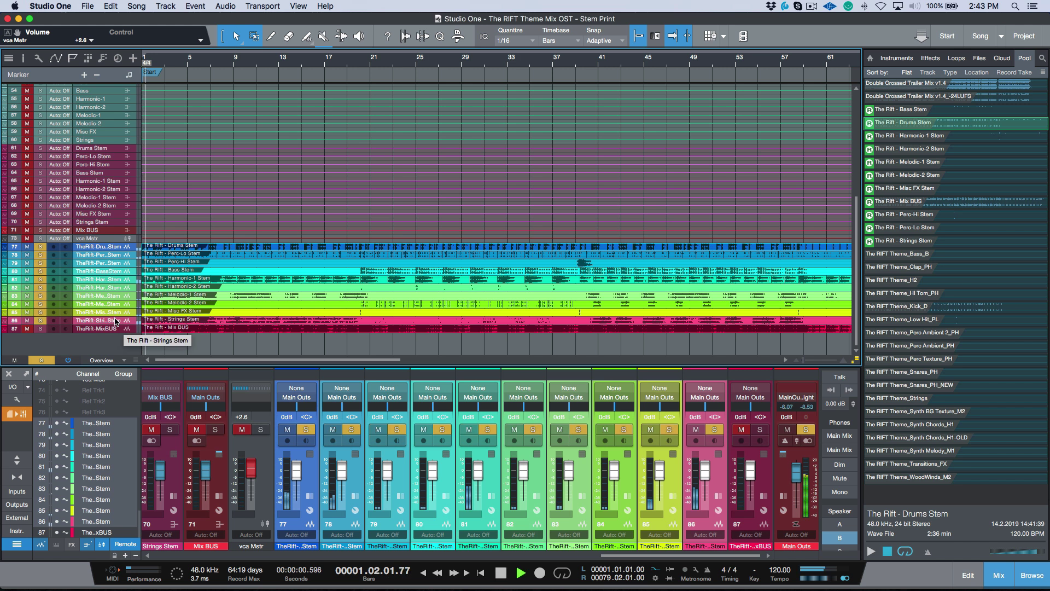
key(space)
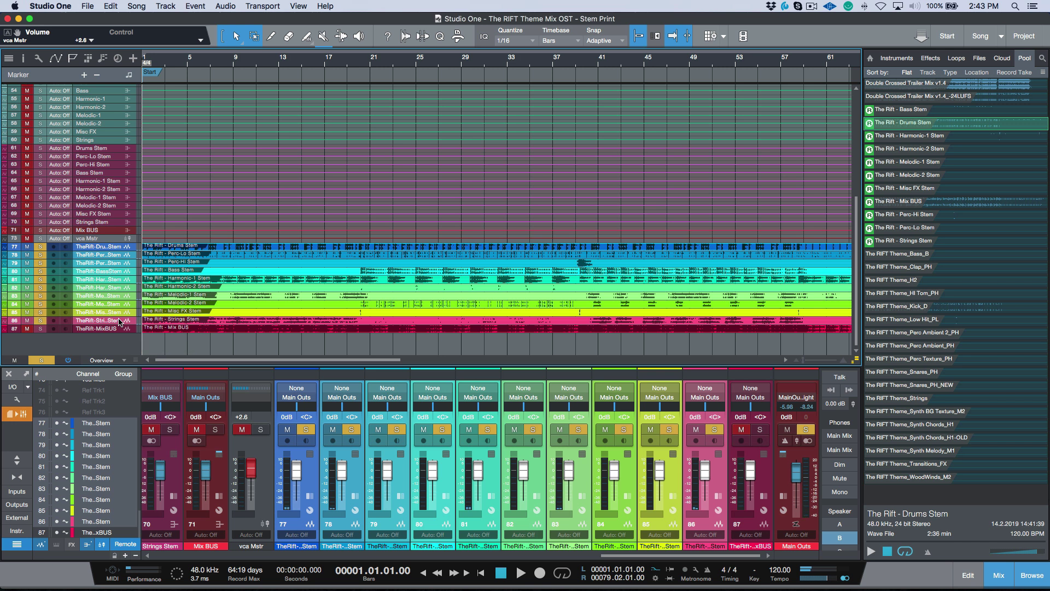